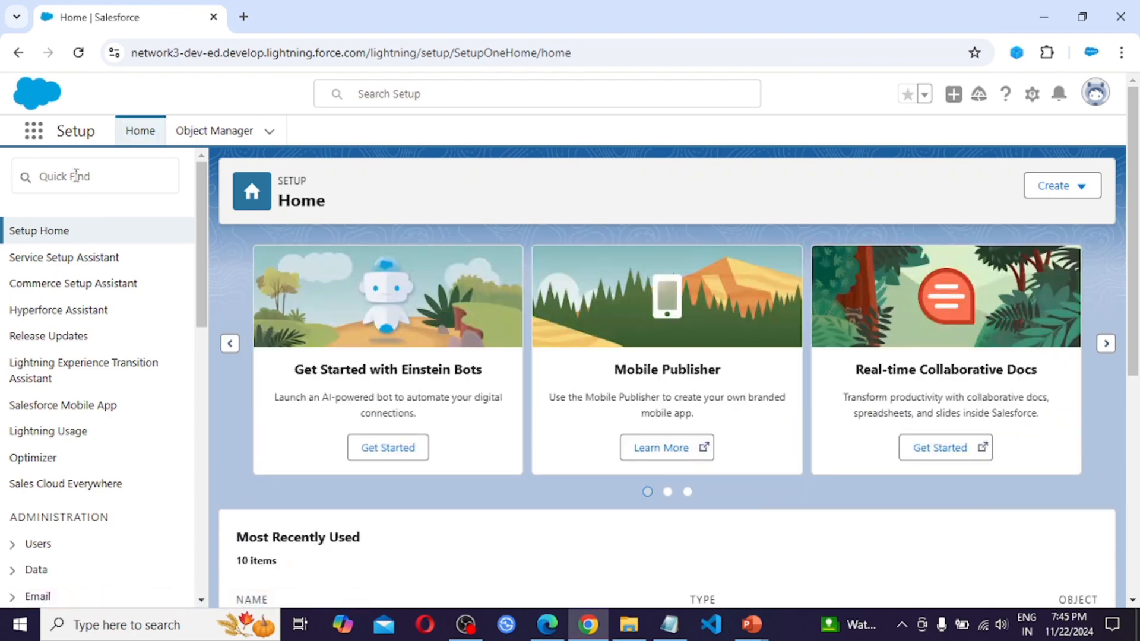
Open the EMS app by searching for it in the App Launcher
{"action": "left_click", "coordinate": [32, 141]}
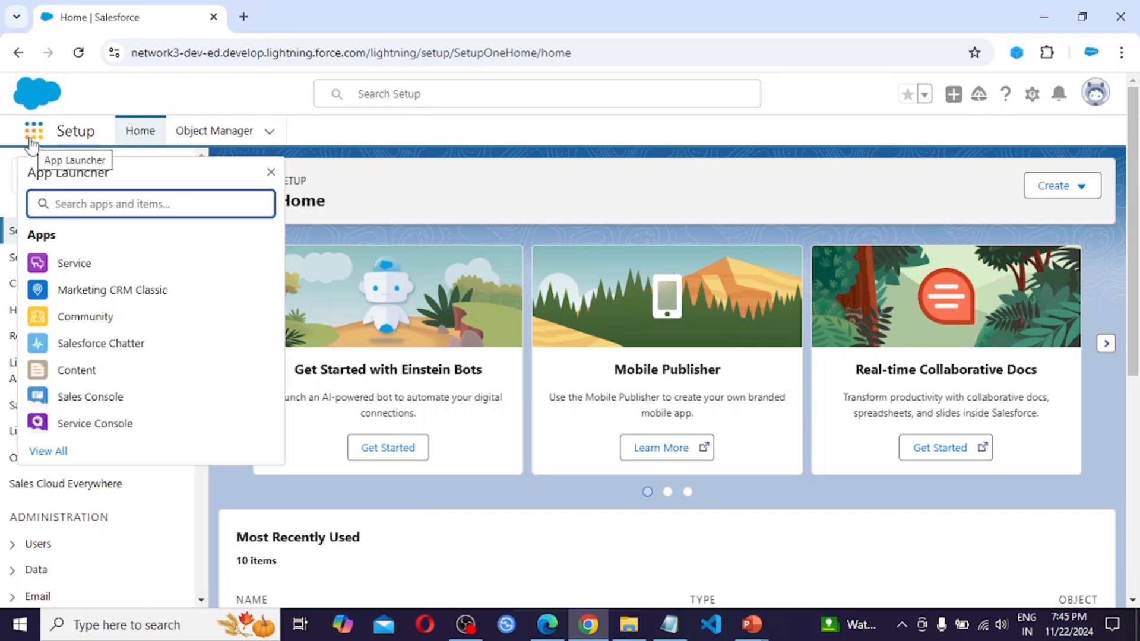
{"action": "type", "text": "ems"}
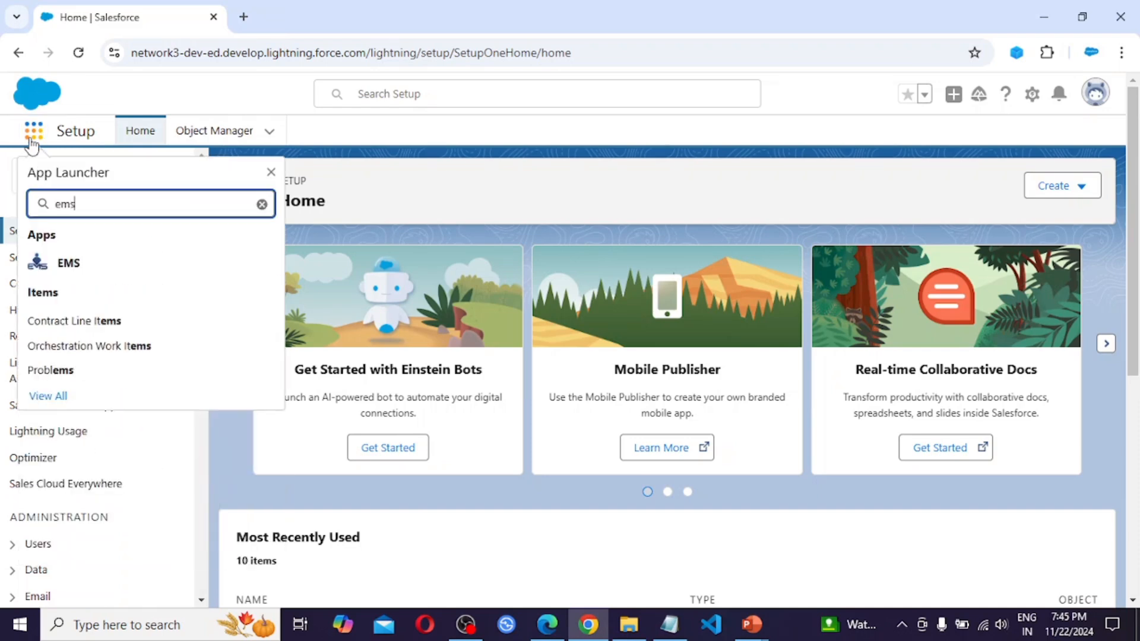
{"action": "left_click", "coordinate": [94, 273]}
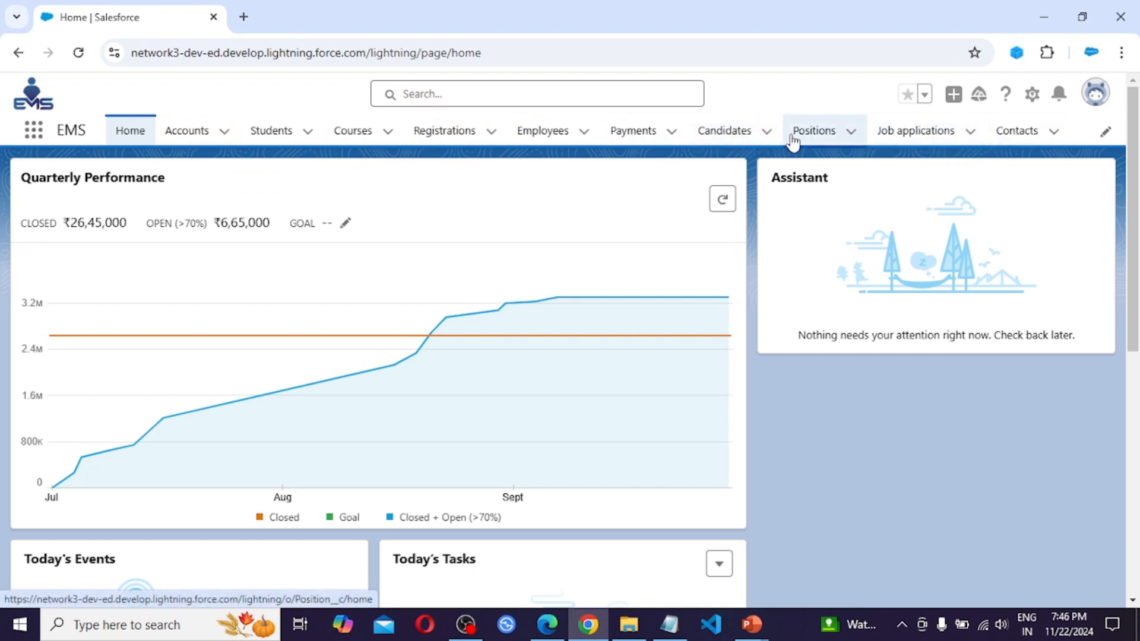
Add the Reports item to the EMS app navigation bar and save the navigation changes
{"action": "left_click", "coordinate": [1106, 132]}
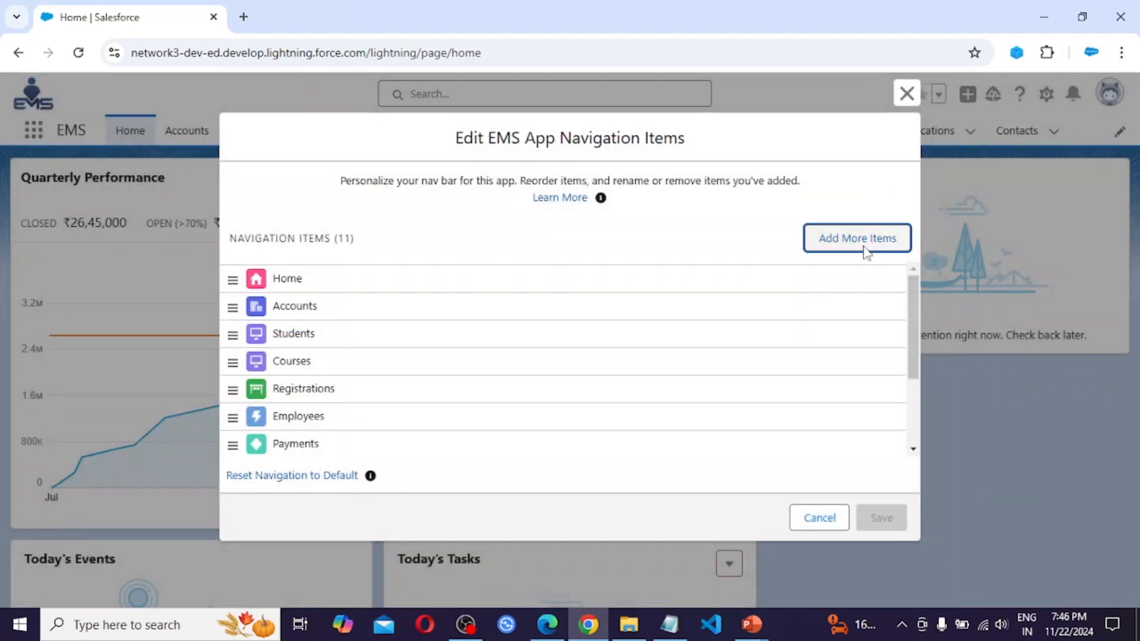
{"action": "left_click", "coordinate": [866, 252]}
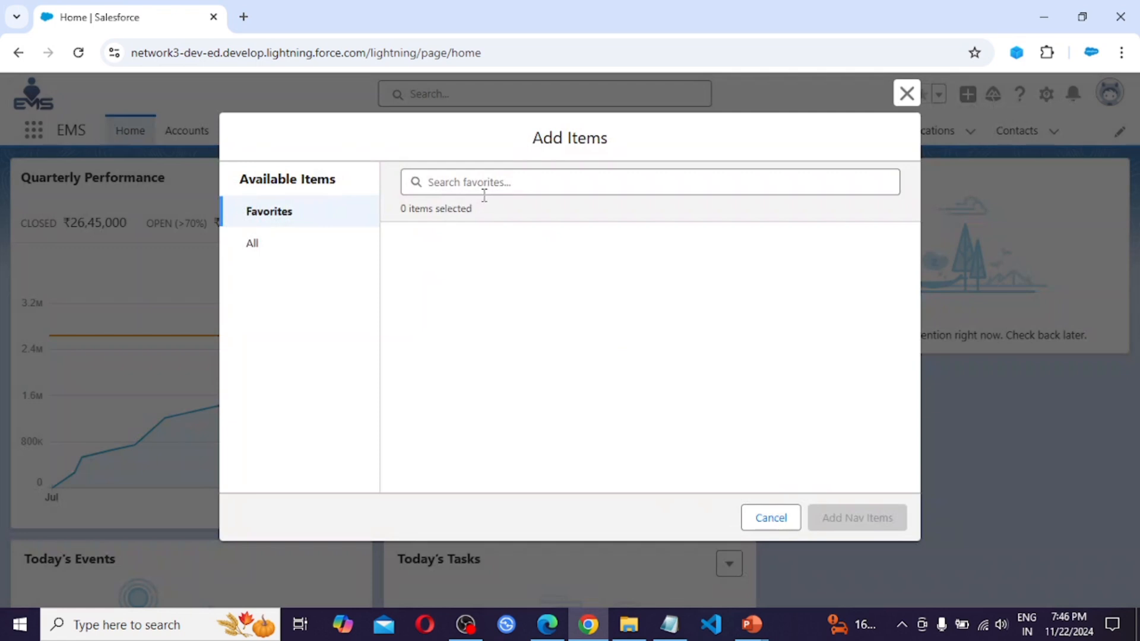
{"action": "left_click", "coordinate": [259, 245]}
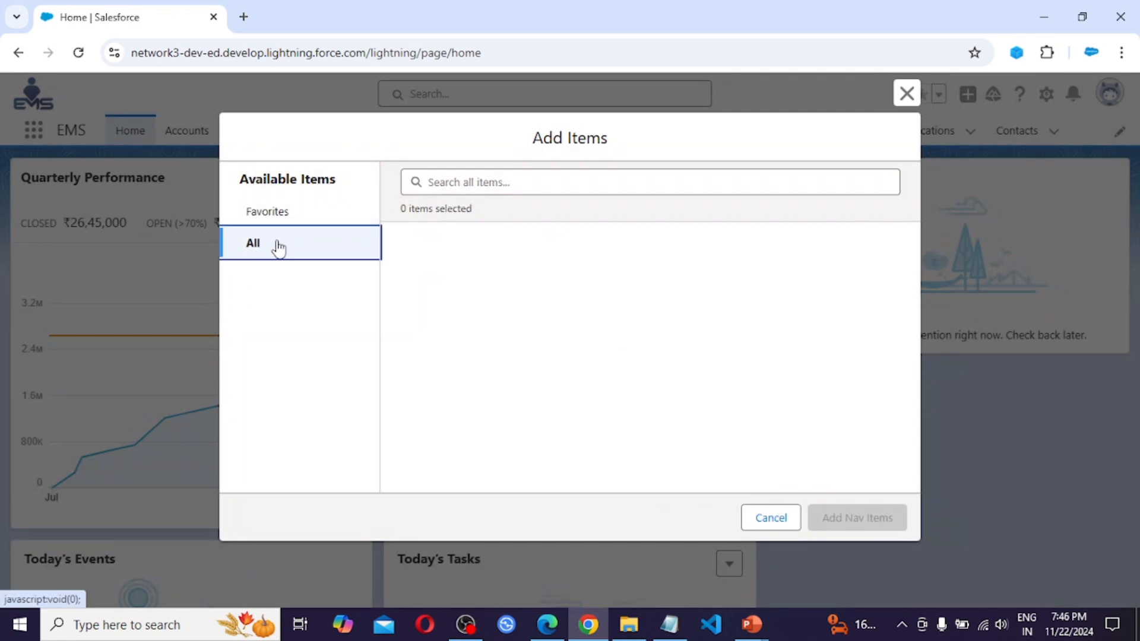
{"action": "left_click", "coordinate": [473, 183]}
{"action": "type", "text": "r"}
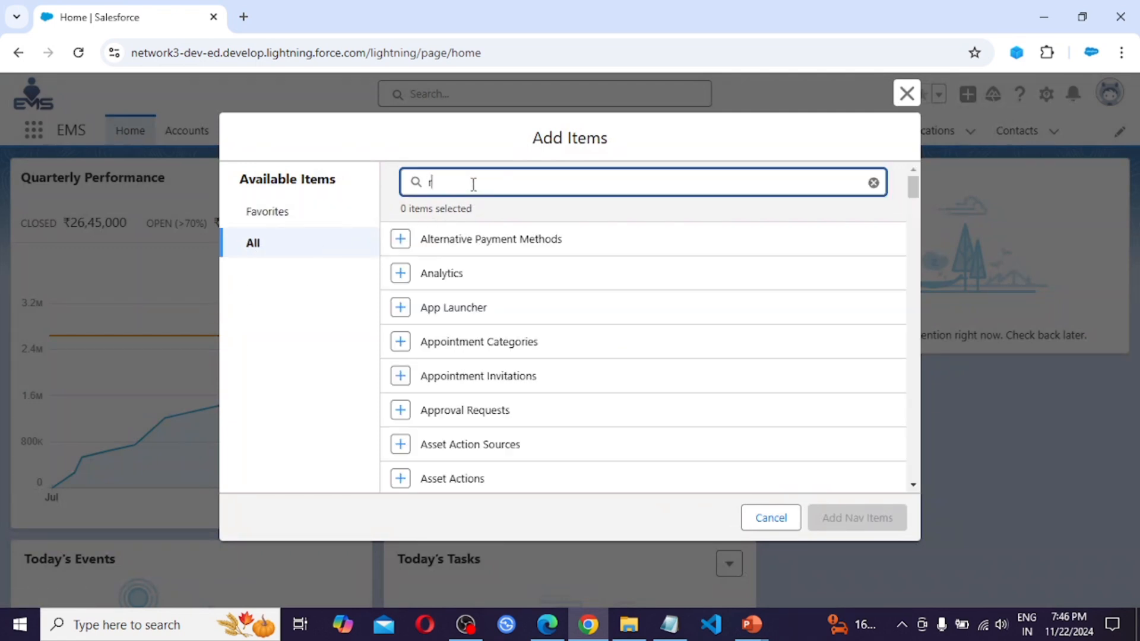
{"action": "type", "text": "epo"}
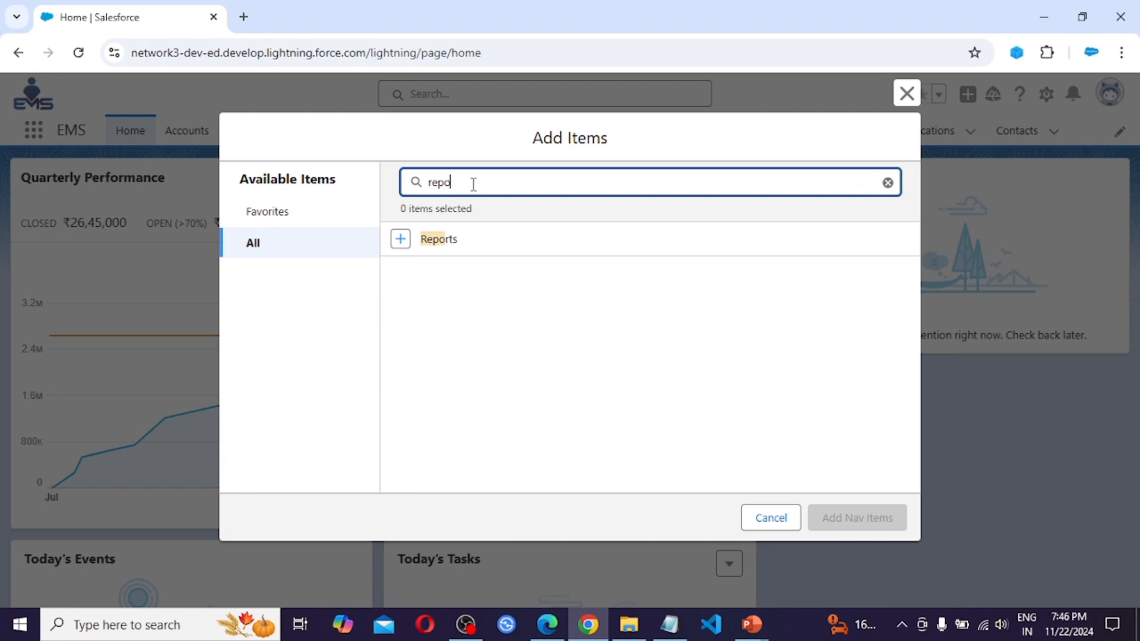
{"action": "type", "text": "trt"}
{"action": "left_click", "coordinate": [400, 241]}
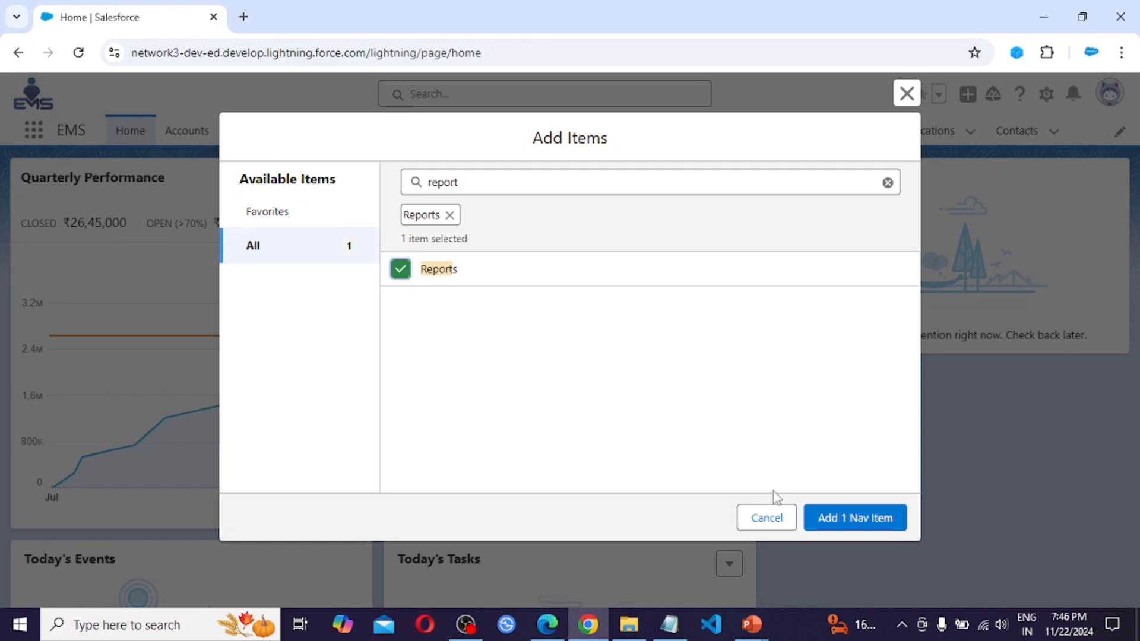
{"action": "left_click", "coordinate": [879, 526]}
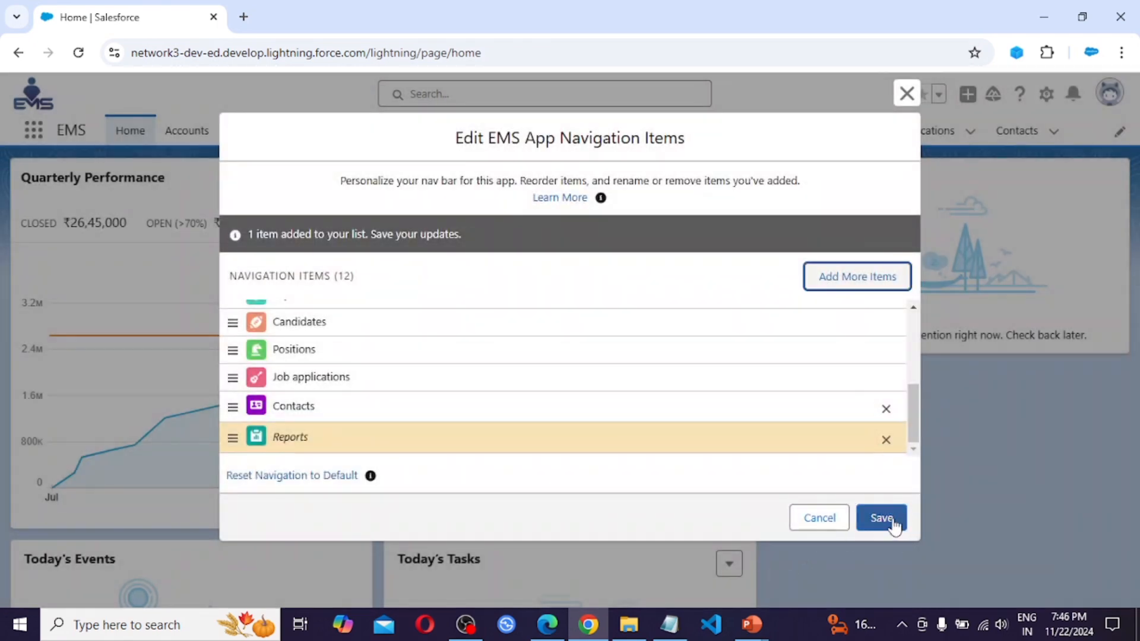
{"action": "left_click", "coordinate": [893, 520]}
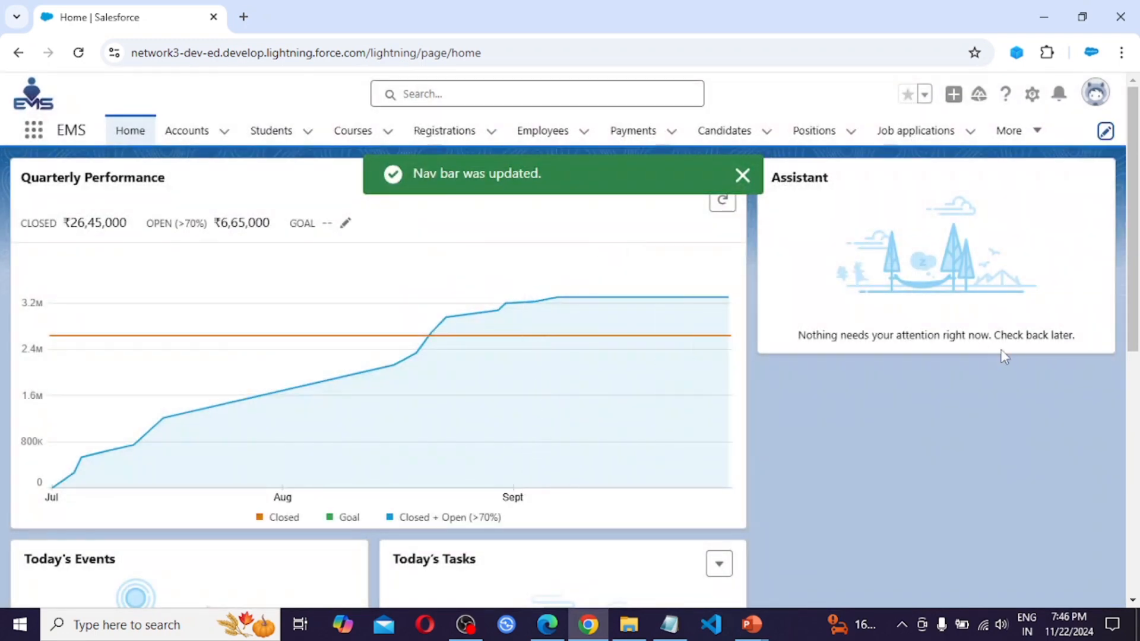
Open the Reports tab from the overflow navigation and dismiss the Unified Analytics Home popup
{"action": "left_click", "coordinate": [1037, 133]}
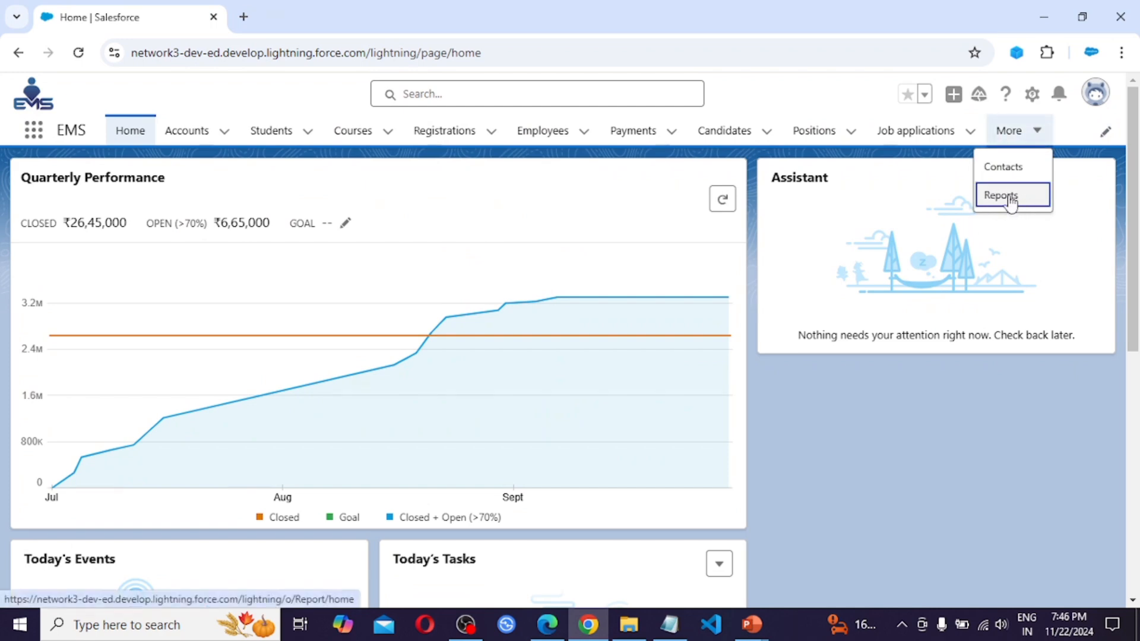
{"action": "left_click", "coordinate": [1017, 201]}
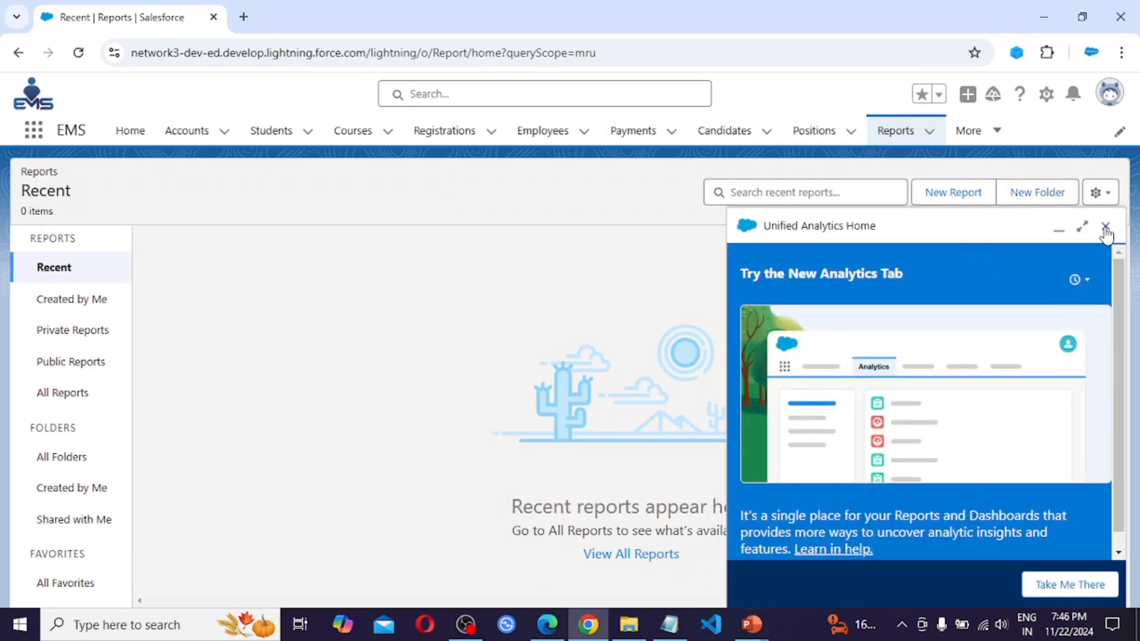
{"action": "left_click", "coordinate": [1106, 228]}
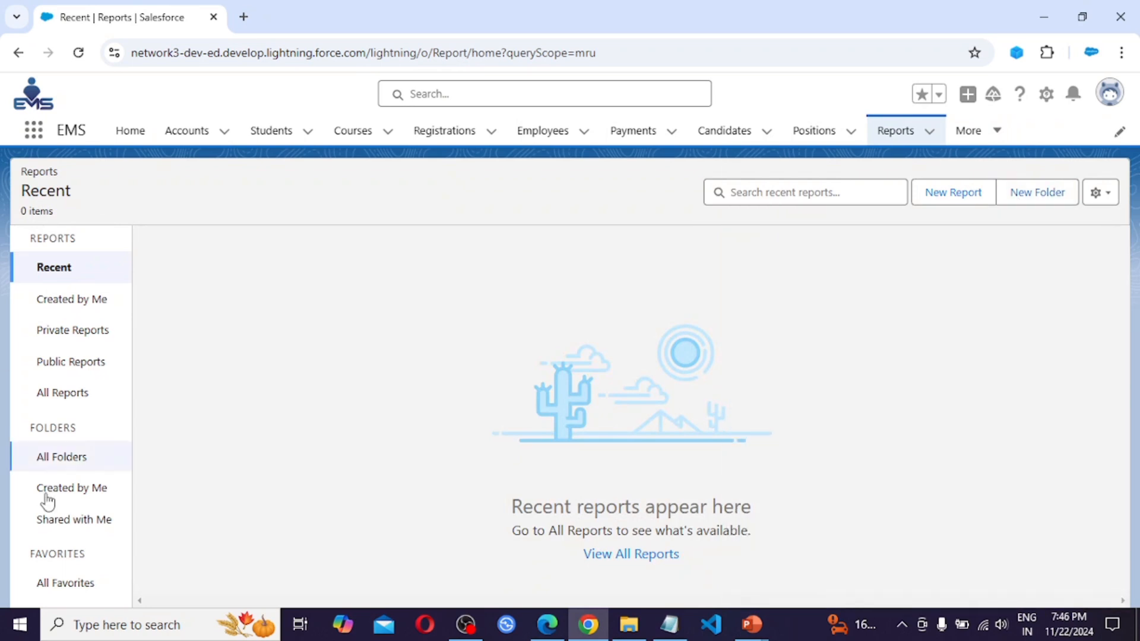
Start a new report using the standard Opportunities report type from the Opportunities category
{"action": "left_click", "coordinate": [961, 196]}
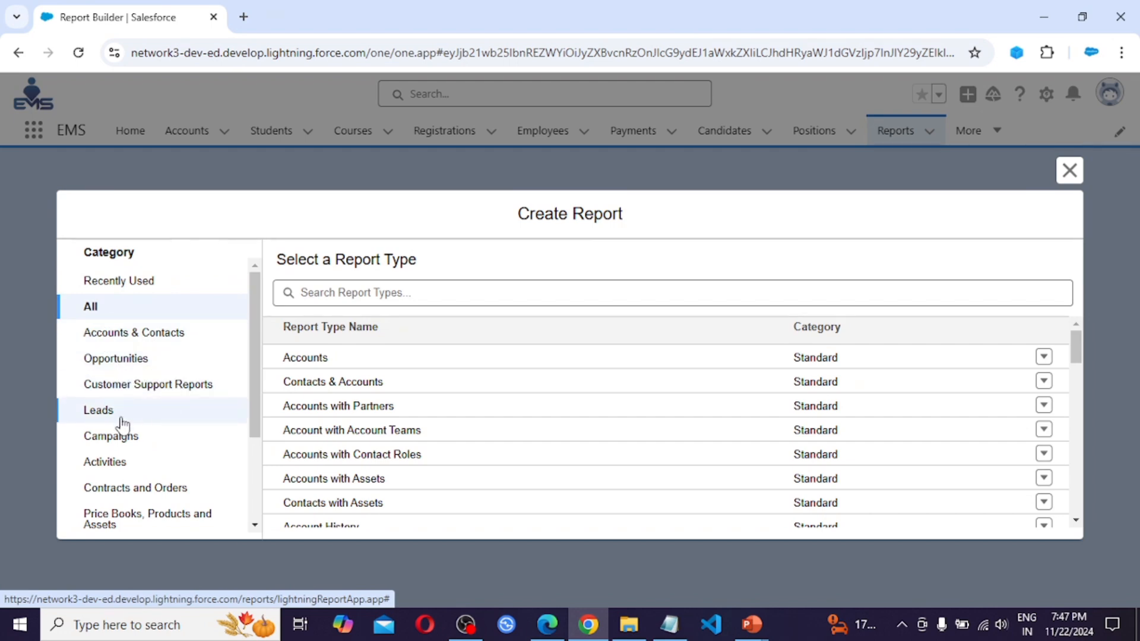
{"action": "scroll", "coordinate": [123, 470], "scroll_direction": "down", "scroll_amount": 1}
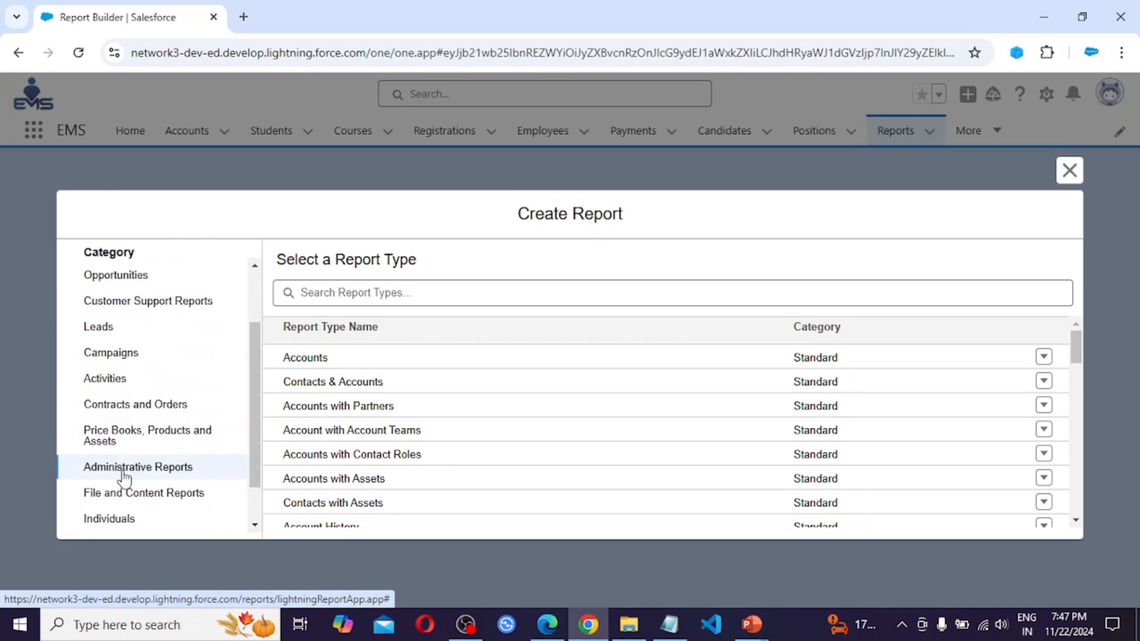
{"action": "scroll", "coordinate": [130, 391], "scroll_direction": "down", "scroll_amount": 1}
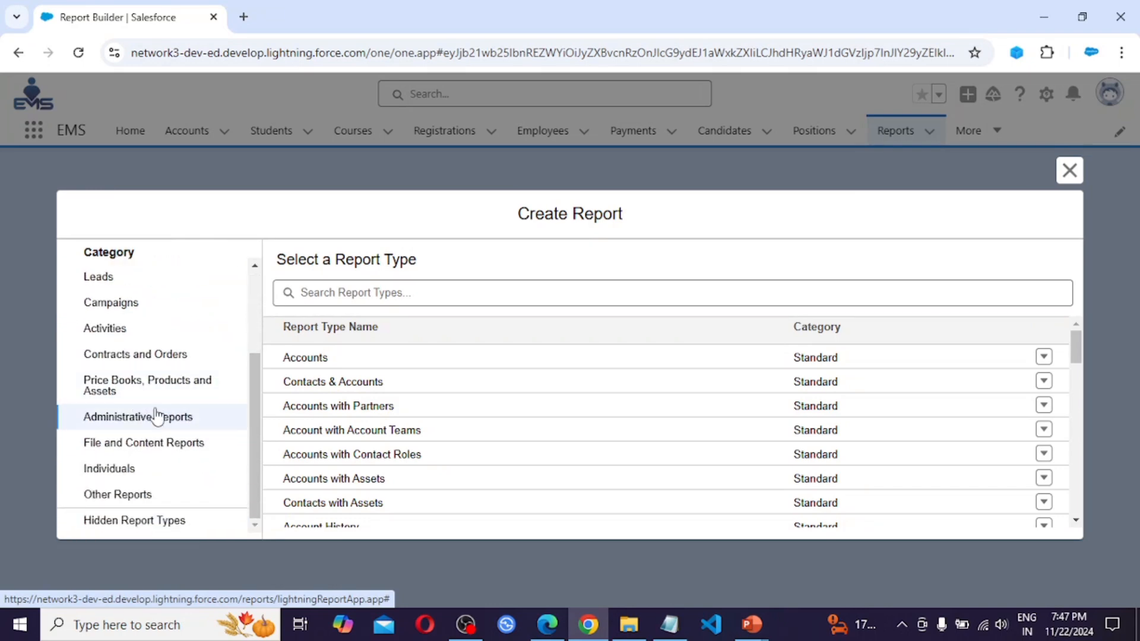
{"action": "scroll", "coordinate": [156, 416], "scroll_direction": "up", "scroll_amount": 3}
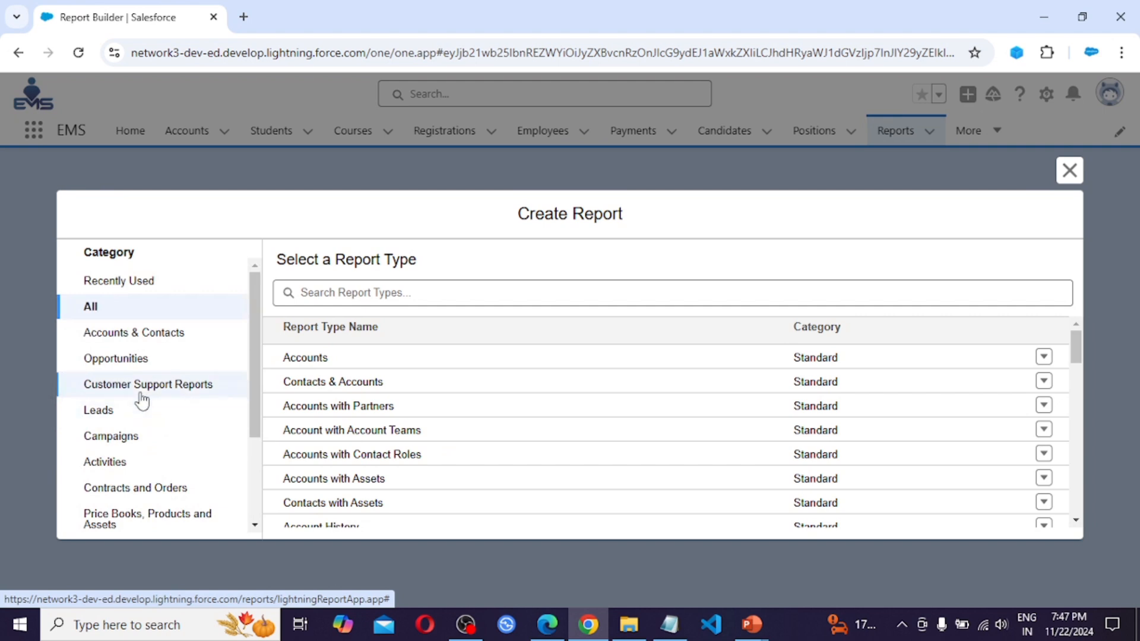
{"action": "left_click", "coordinate": [132, 360]}
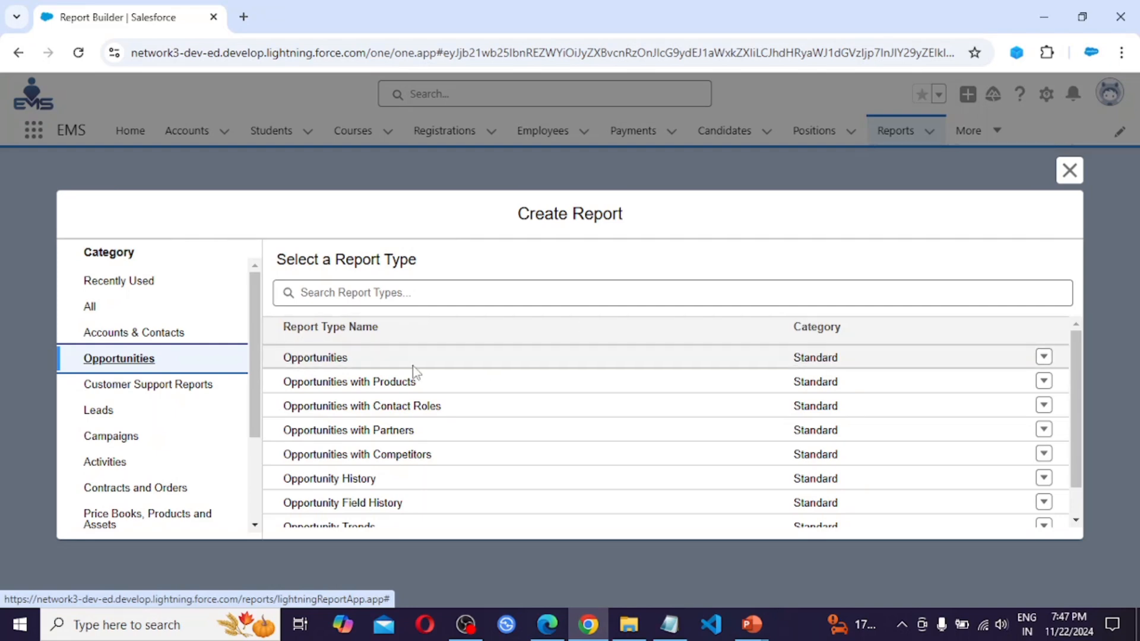
{"action": "left_click", "coordinate": [325, 359]}
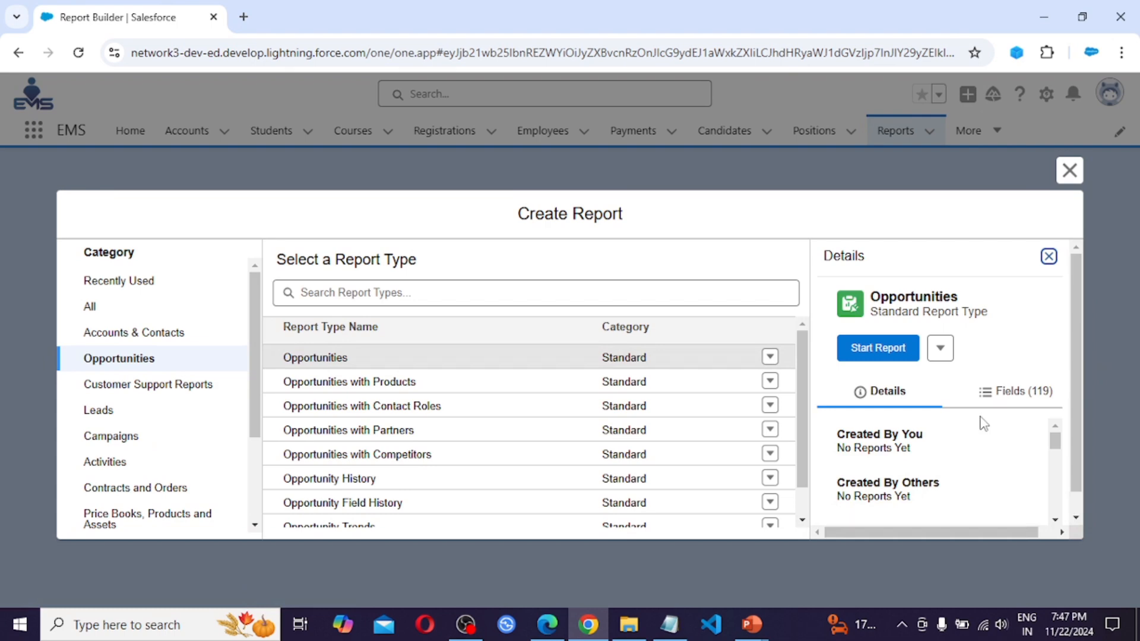
{"action": "scroll", "coordinate": [985, 424], "scroll_direction": "down", "scroll_amount": 2}
{"action": "scroll", "coordinate": [985, 429], "scroll_direction": "up", "scroll_amount": 2}
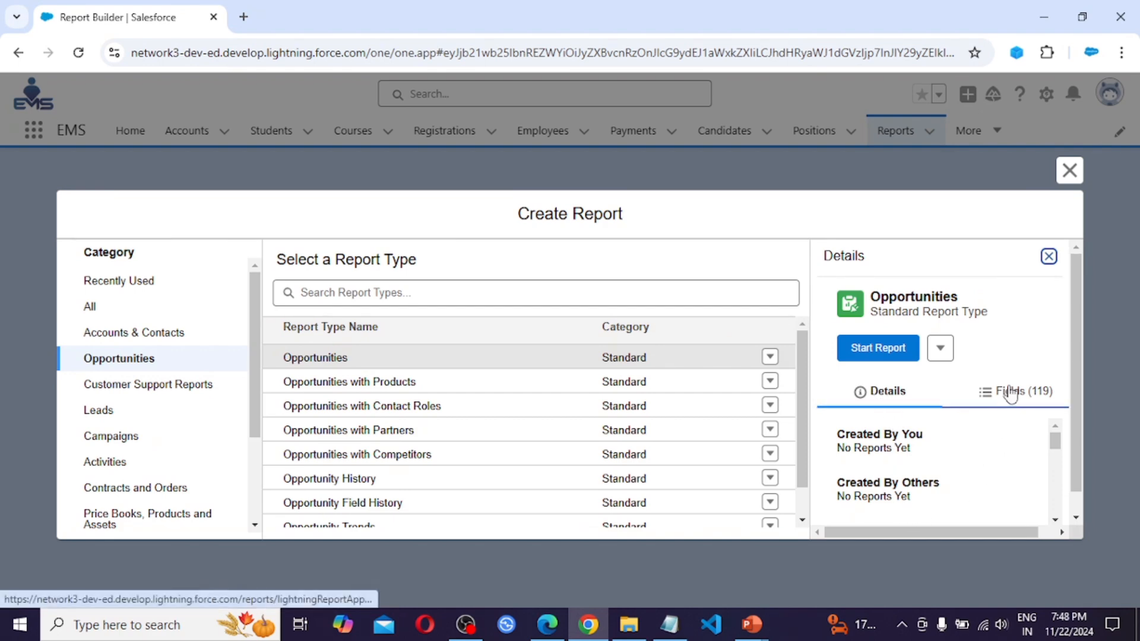
{"action": "left_click", "coordinate": [877, 349]}
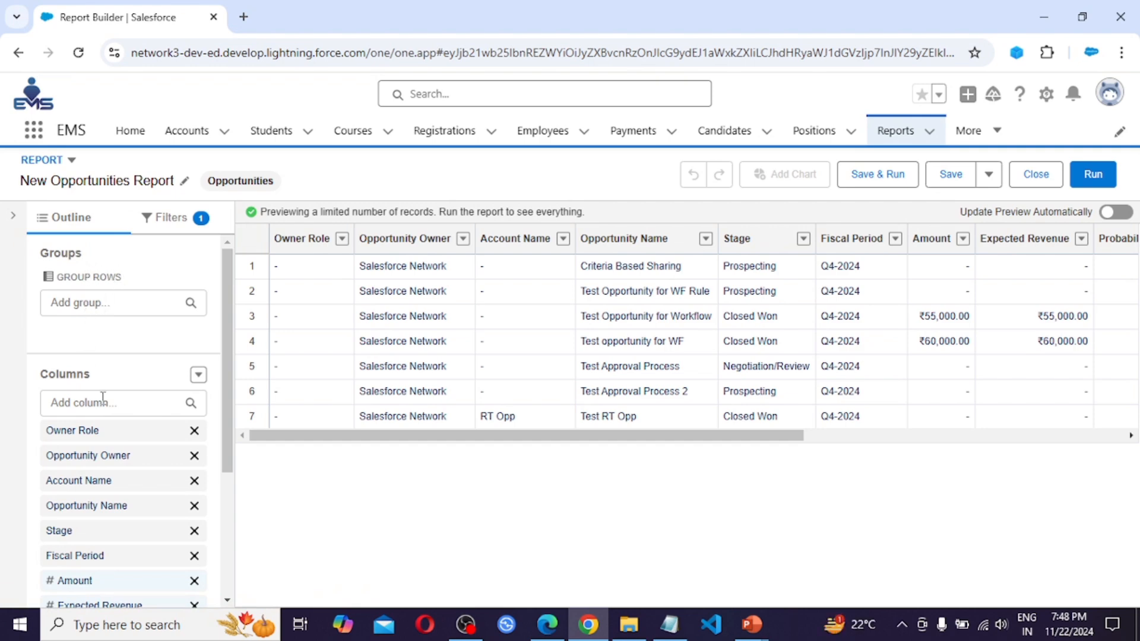
Remove the Owner Role column from the report and turn on automatic preview updates
{"action": "scroll", "coordinate": [103, 397], "scroll_direction": "down", "scroll_amount": 2}
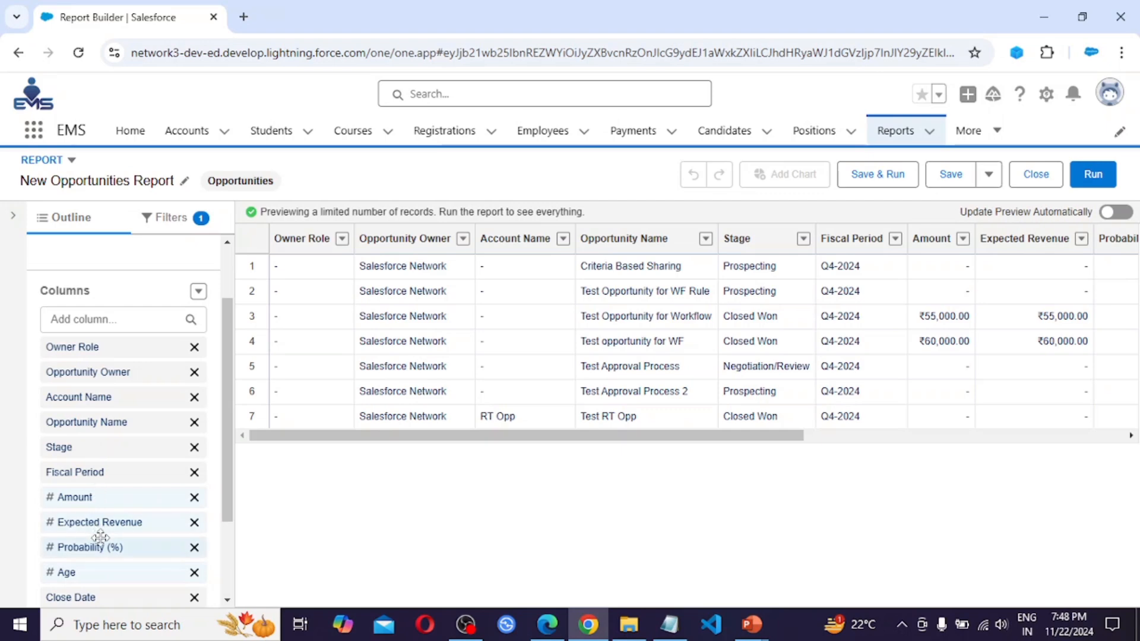
{"action": "scroll", "coordinate": [101, 537], "scroll_direction": "down", "scroll_amount": 3}
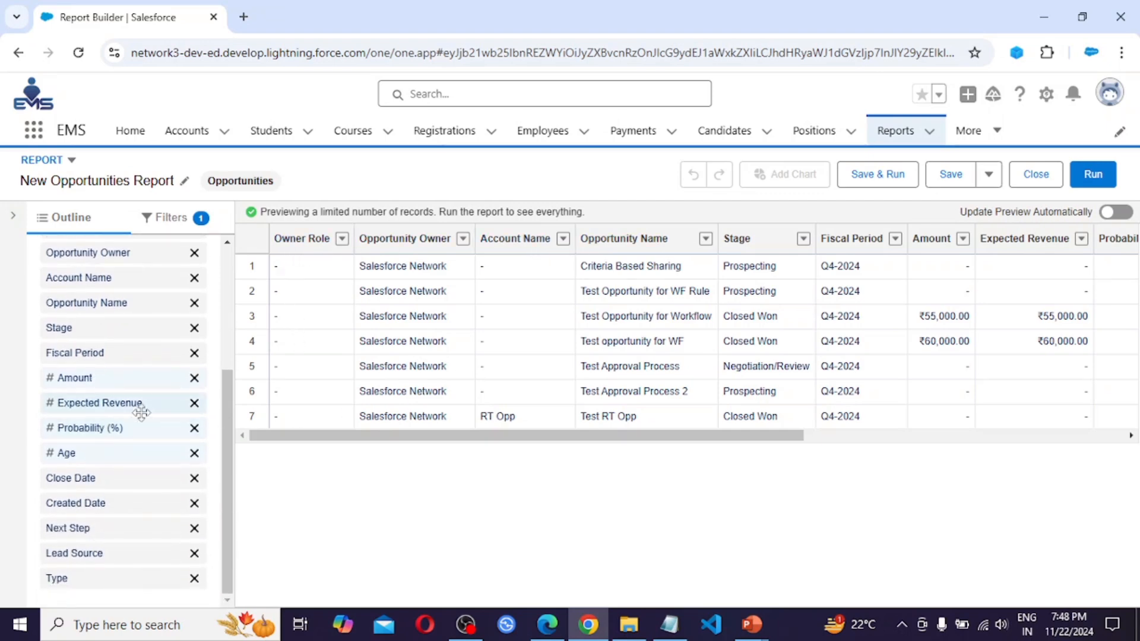
{"action": "scroll", "coordinate": [141, 412], "scroll_direction": "up", "scroll_amount": 5}
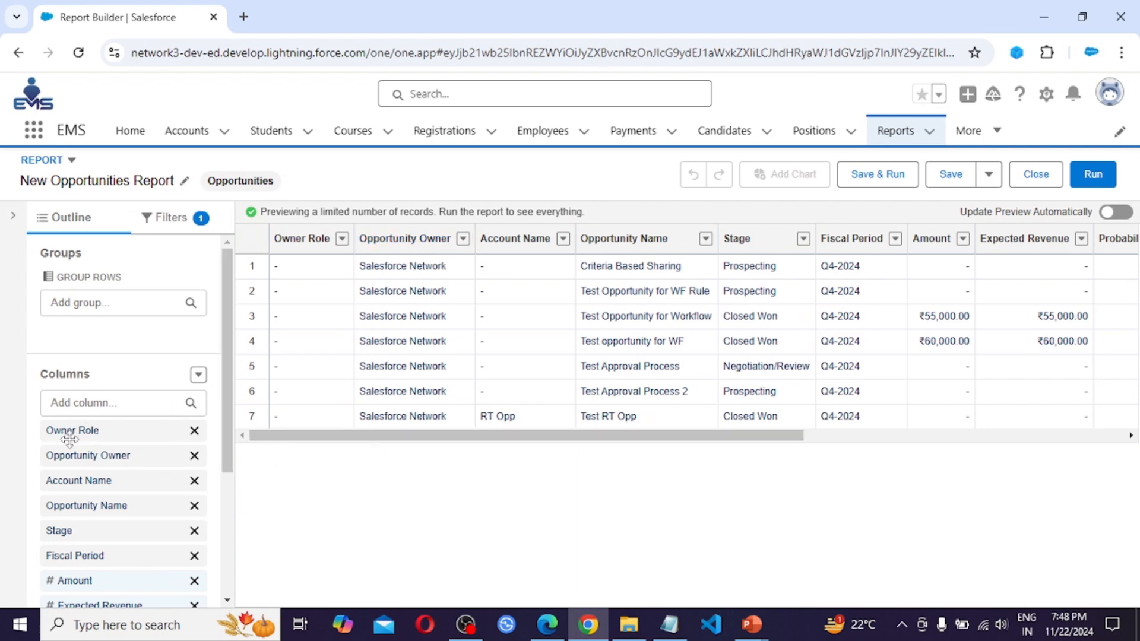
{"action": "left_click", "coordinate": [194, 431]}
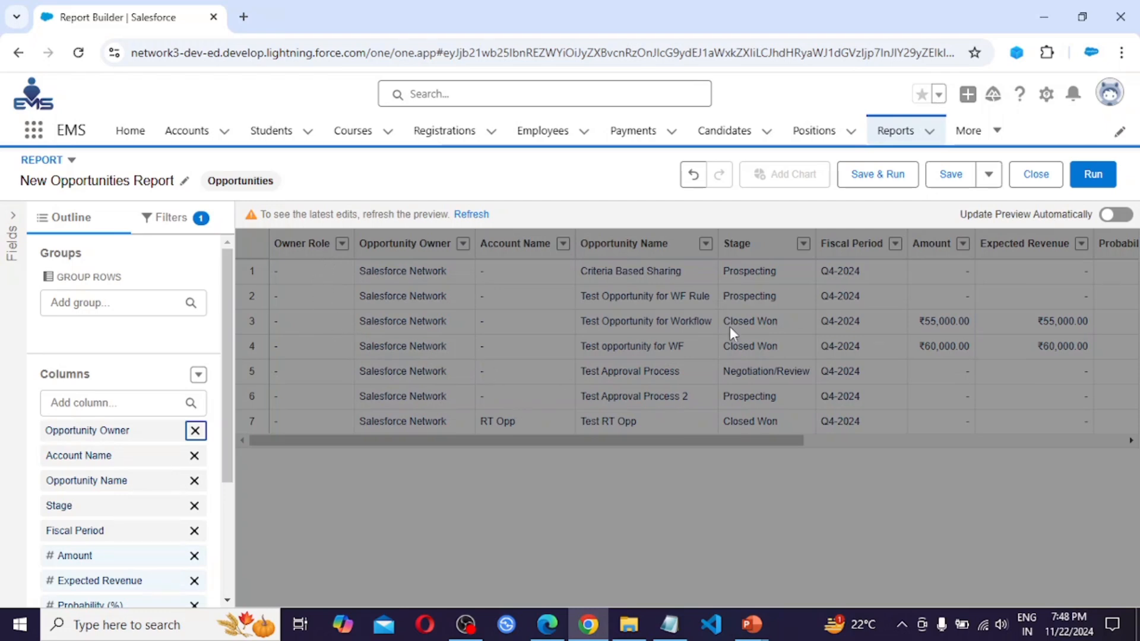
{"action": "left_click", "coordinate": [1107, 217]}
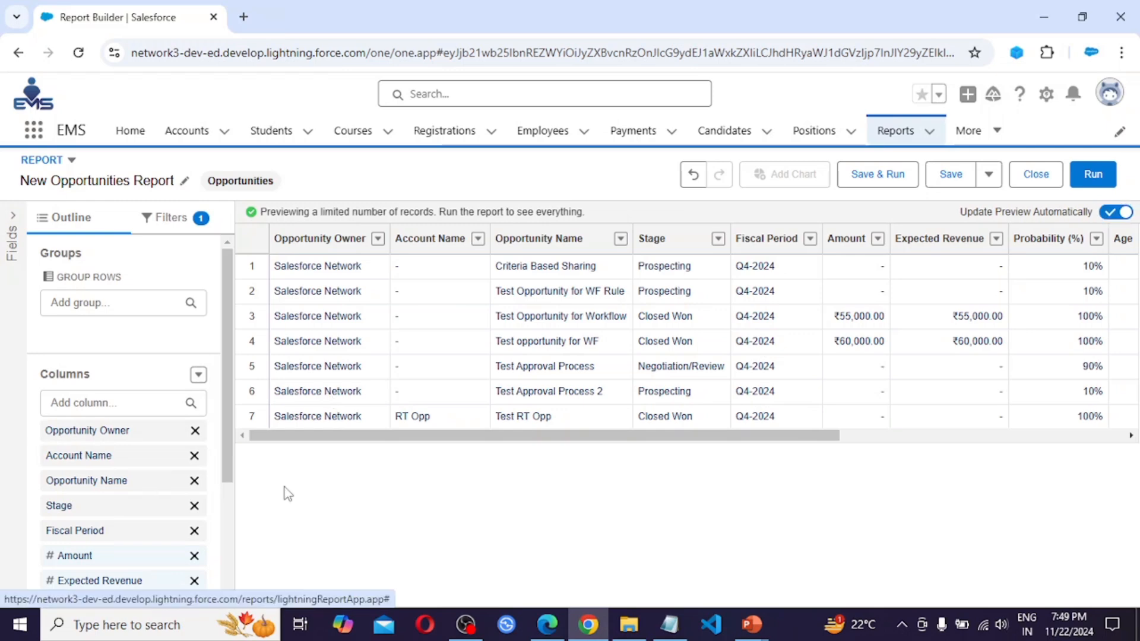
Set the Close Date filter's range to Custom with a start date of 1 October 2024
{"action": "left_click", "coordinate": [170, 222]}
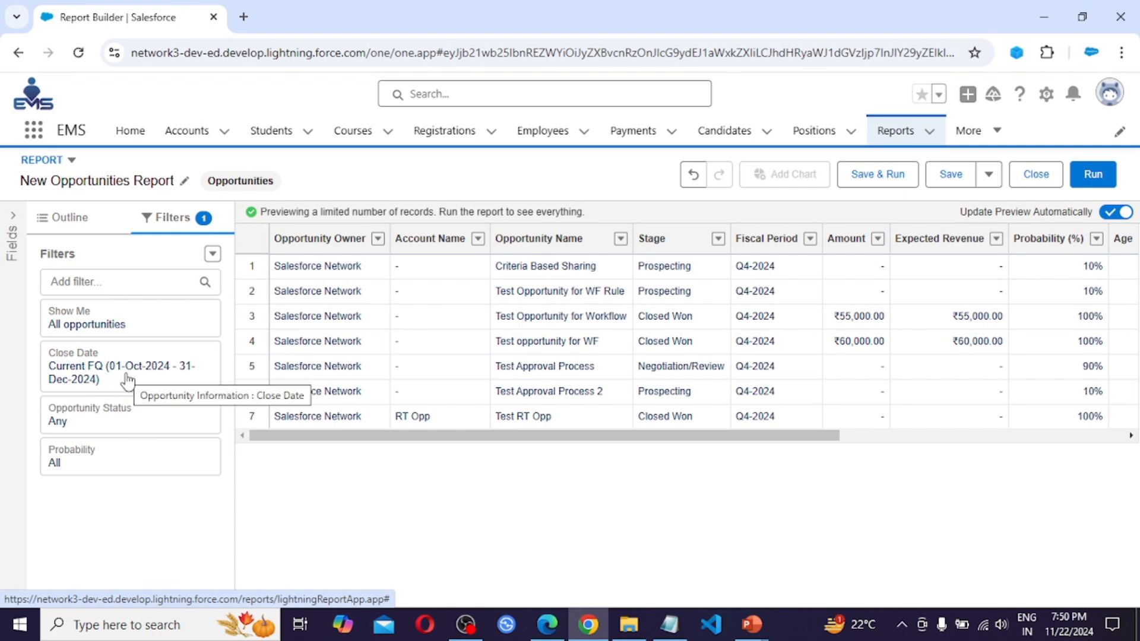
{"action": "left_click", "coordinate": [105, 380]}
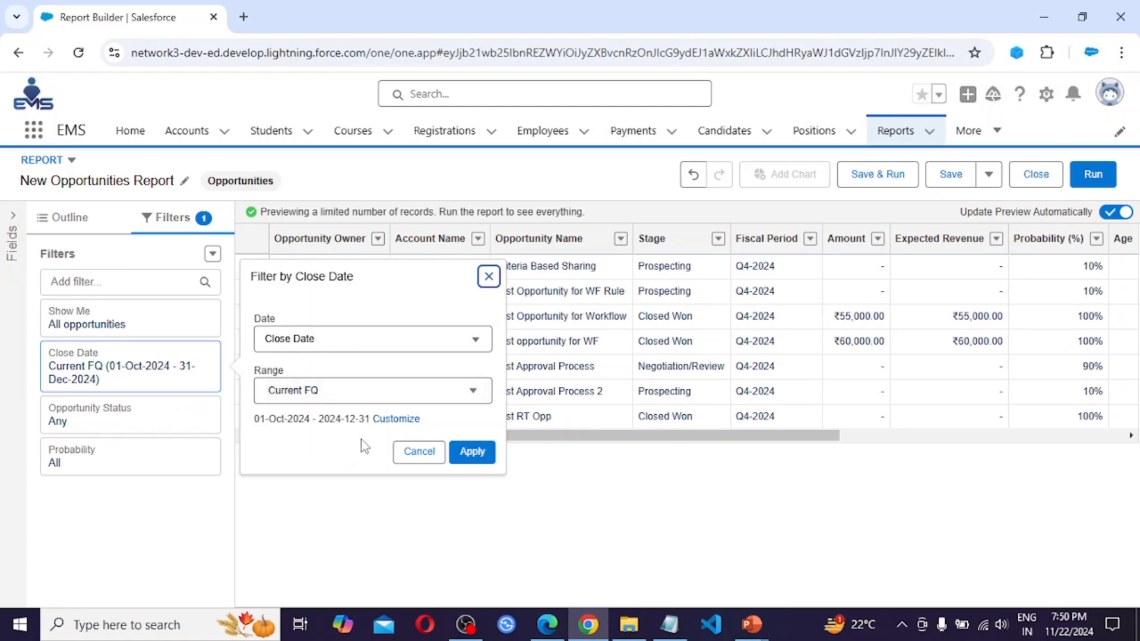
{"action": "left_click", "coordinate": [407, 422]}
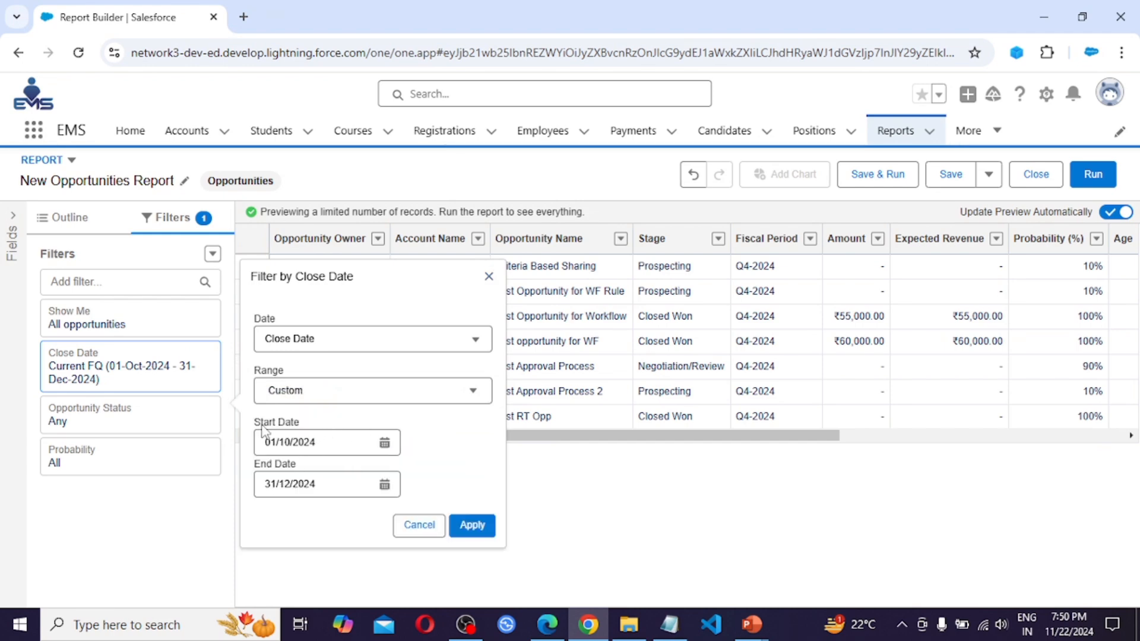
{"action": "left_click", "coordinate": [385, 445]}
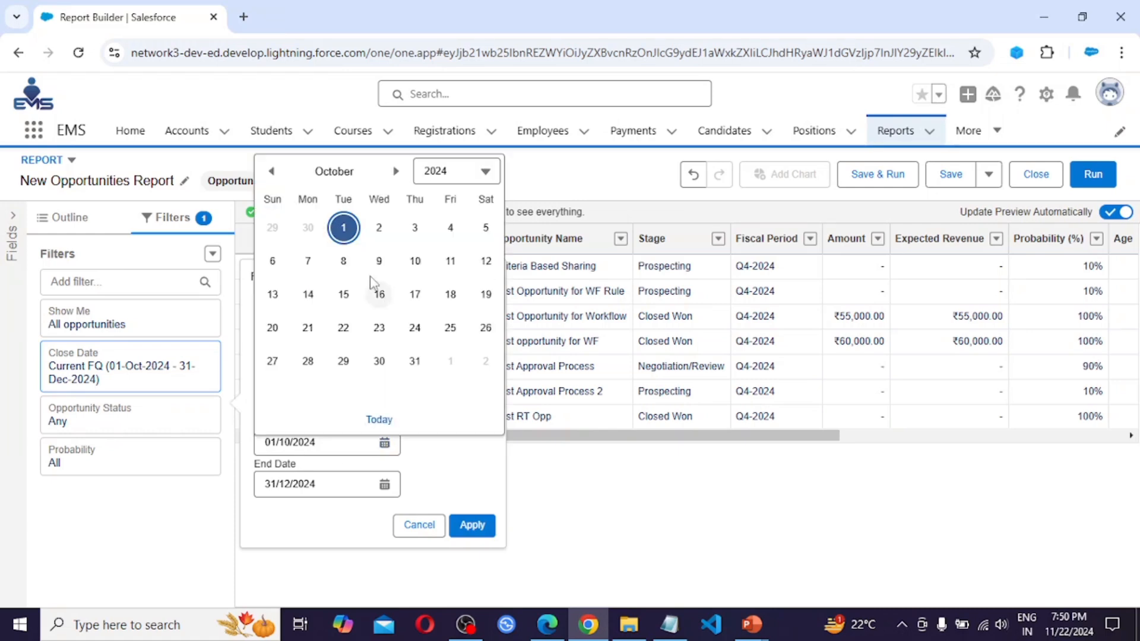
{"action": "left_click", "coordinate": [347, 232]}
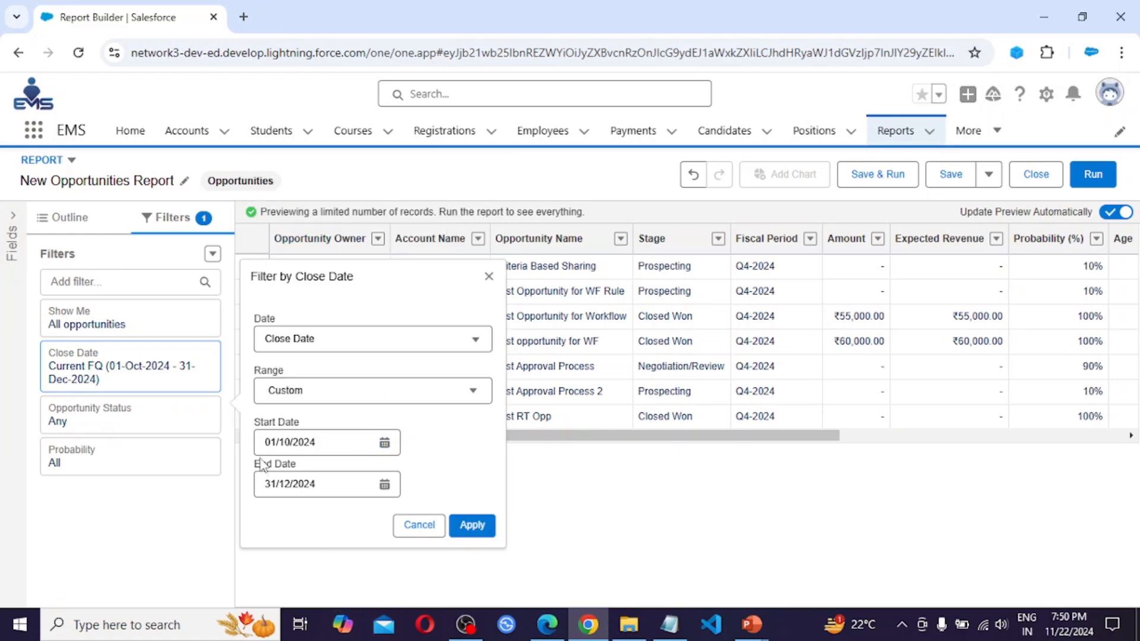
Set the Close Date filter's end date to 31 October 2024 and apply the filter
{"action": "left_click", "coordinate": [385, 484]}
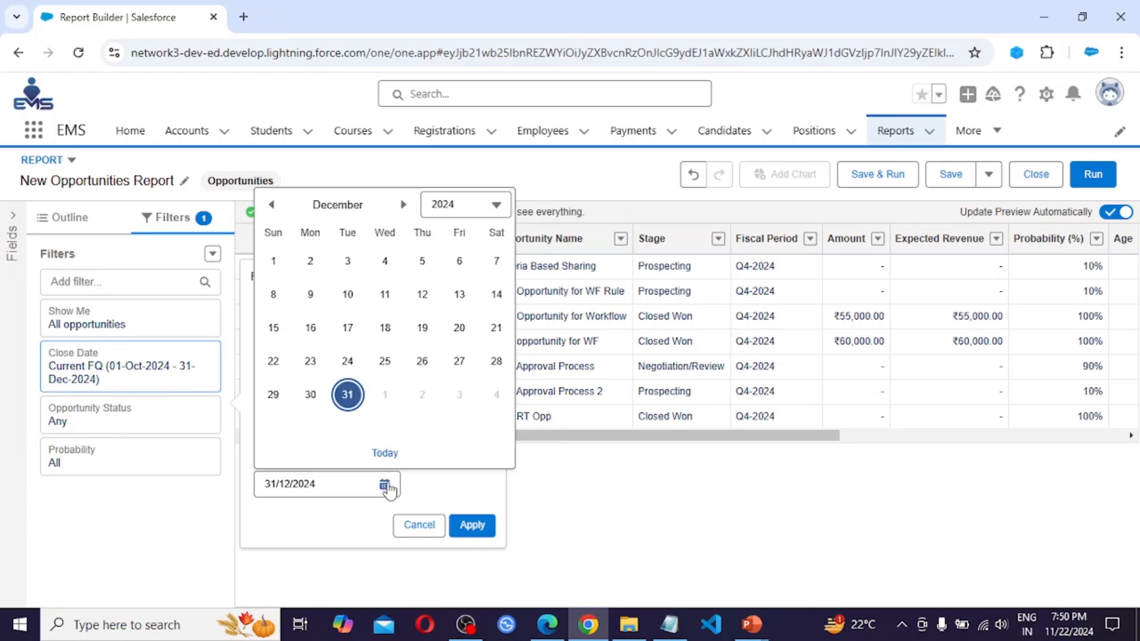
{"action": "left_click", "coordinate": [272, 206]}
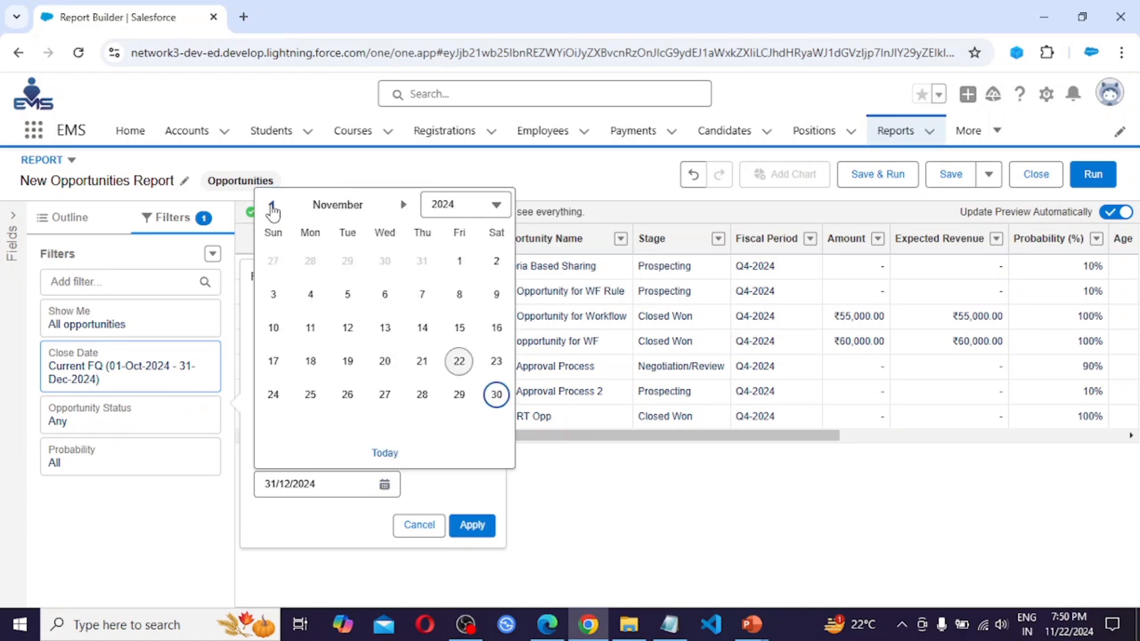
{"action": "left_click", "coordinate": [273, 206]}
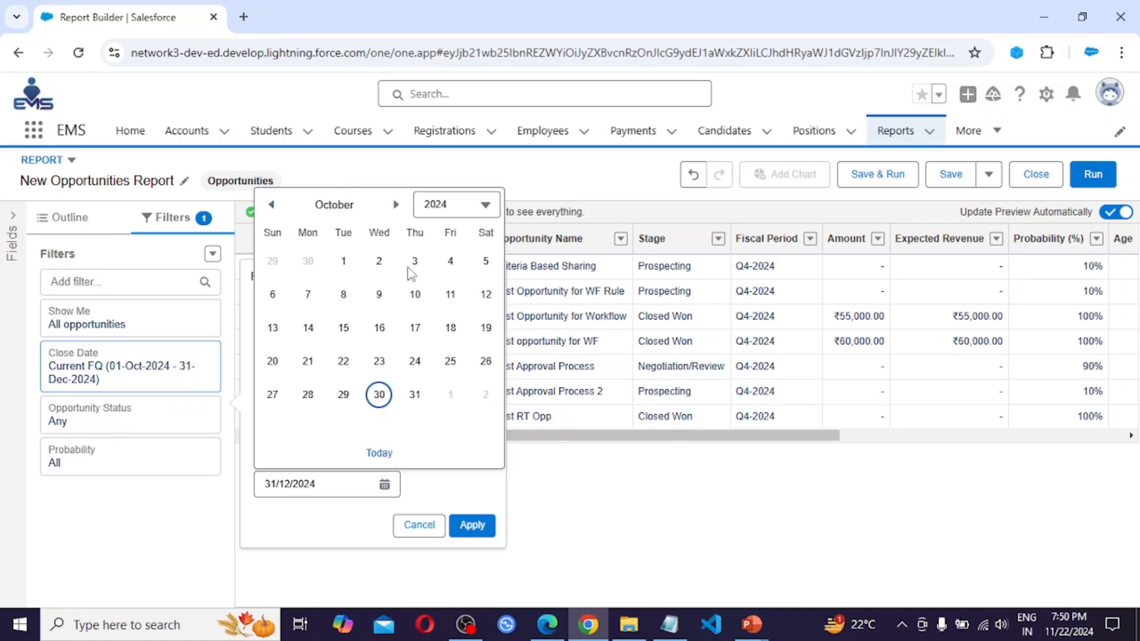
{"action": "left_click", "coordinate": [415, 397]}
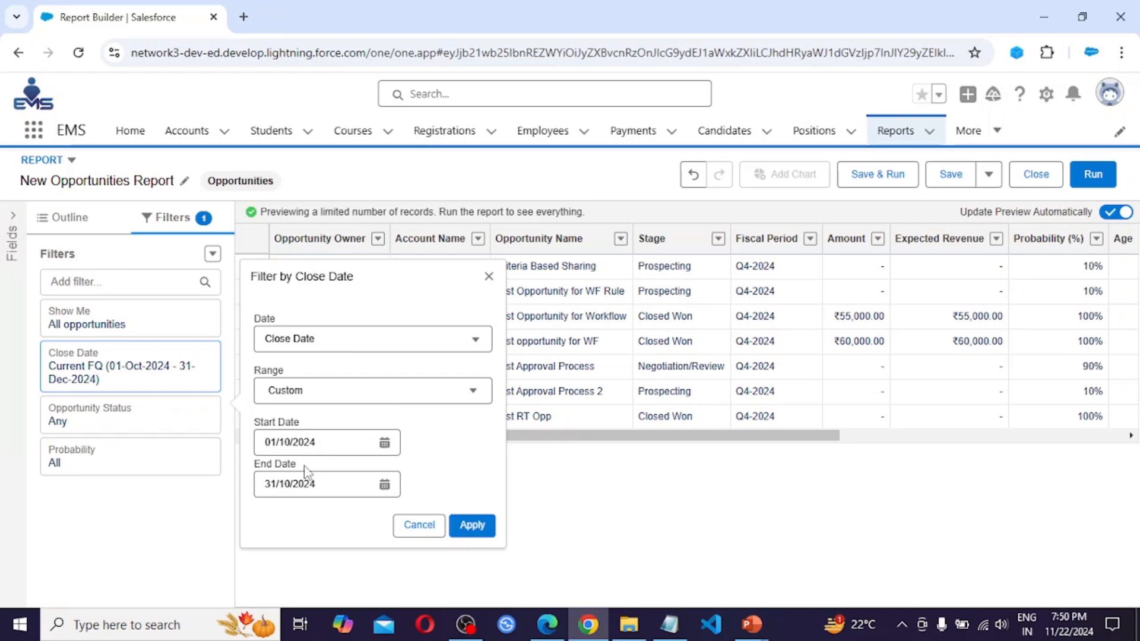
{"action": "left_click", "coordinate": [474, 525]}
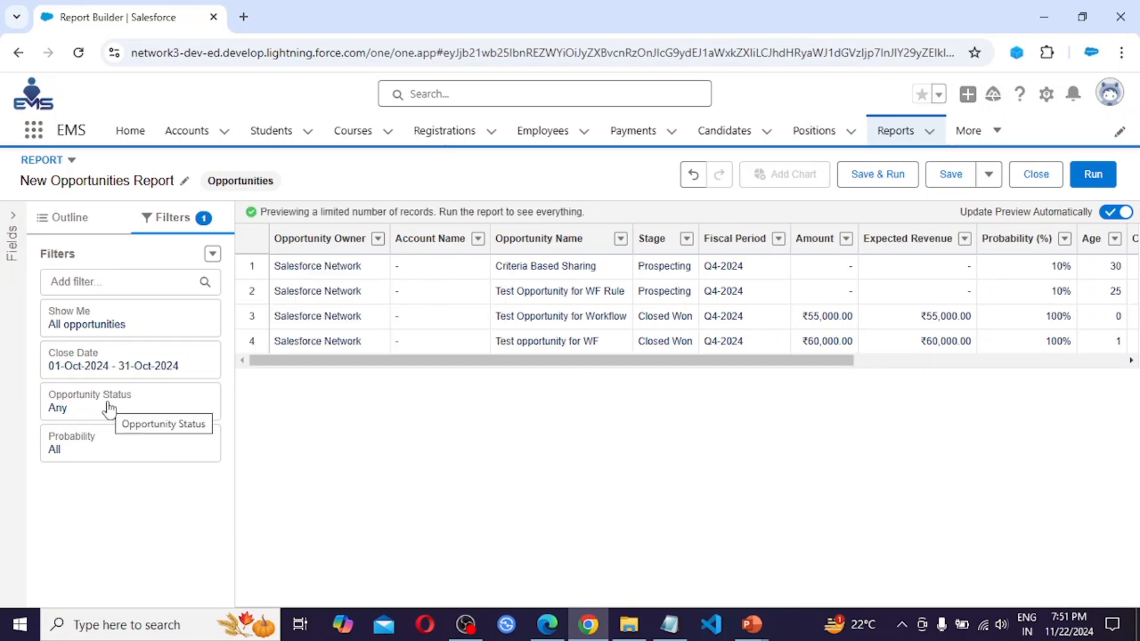
Set the Opportunity Status filter to Closed Won and apply it
{"action": "left_click", "coordinate": [141, 411]}
{"action": "left_click", "coordinate": [432, 418]}
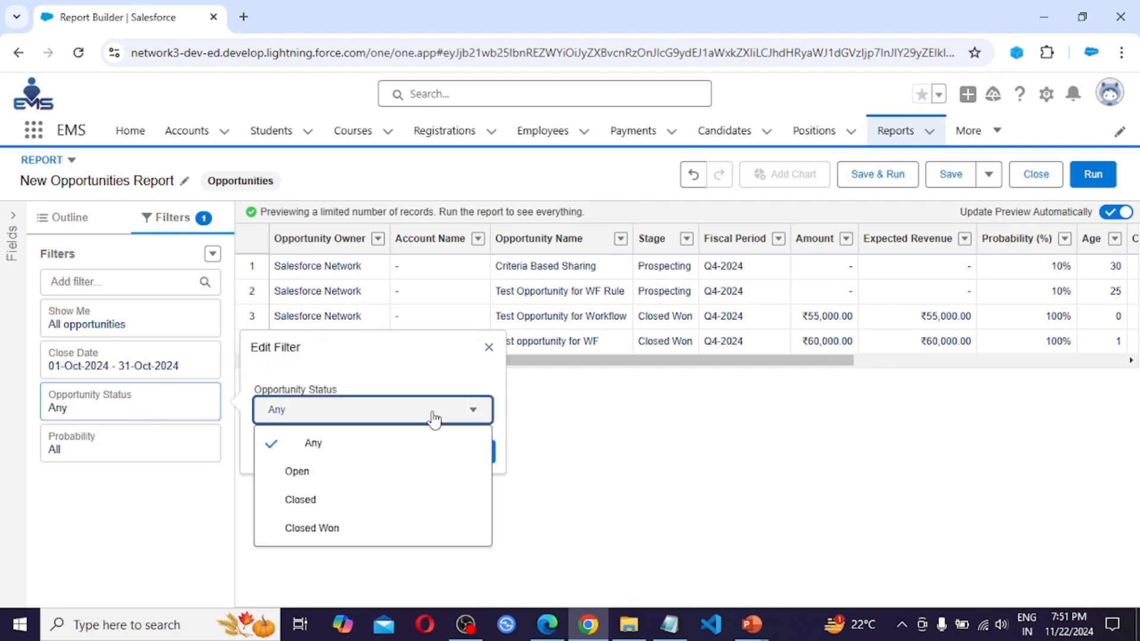
{"action": "left_click", "coordinate": [333, 536]}
{"action": "left_click", "coordinate": [480, 456]}
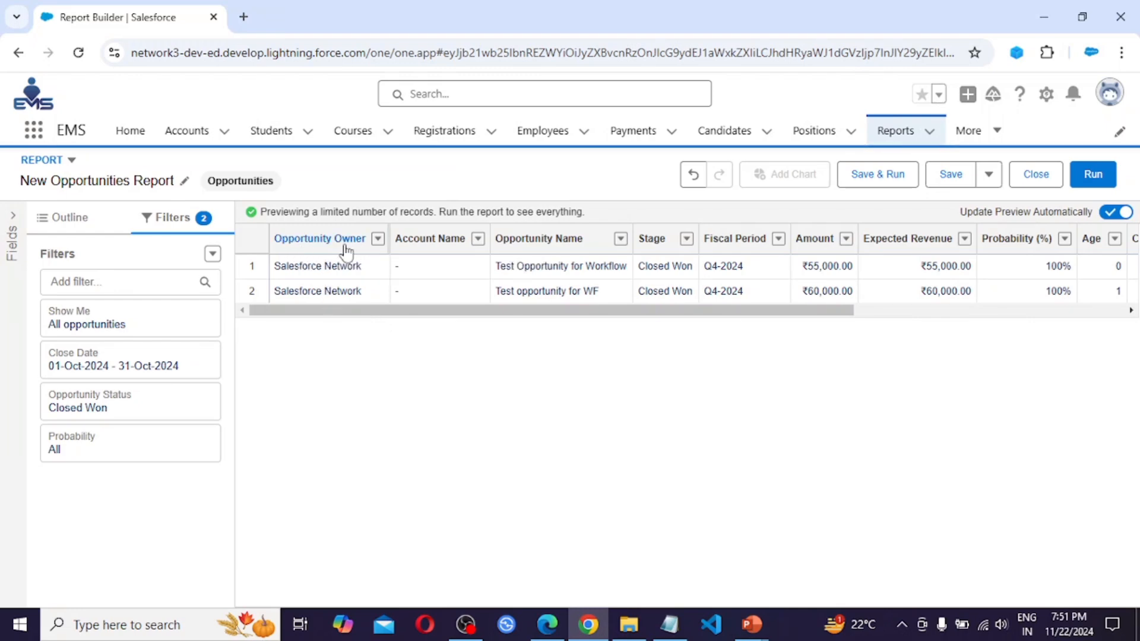
Group the report rows by the Opportunity Owner field
{"action": "left_click", "coordinate": [379, 239]}
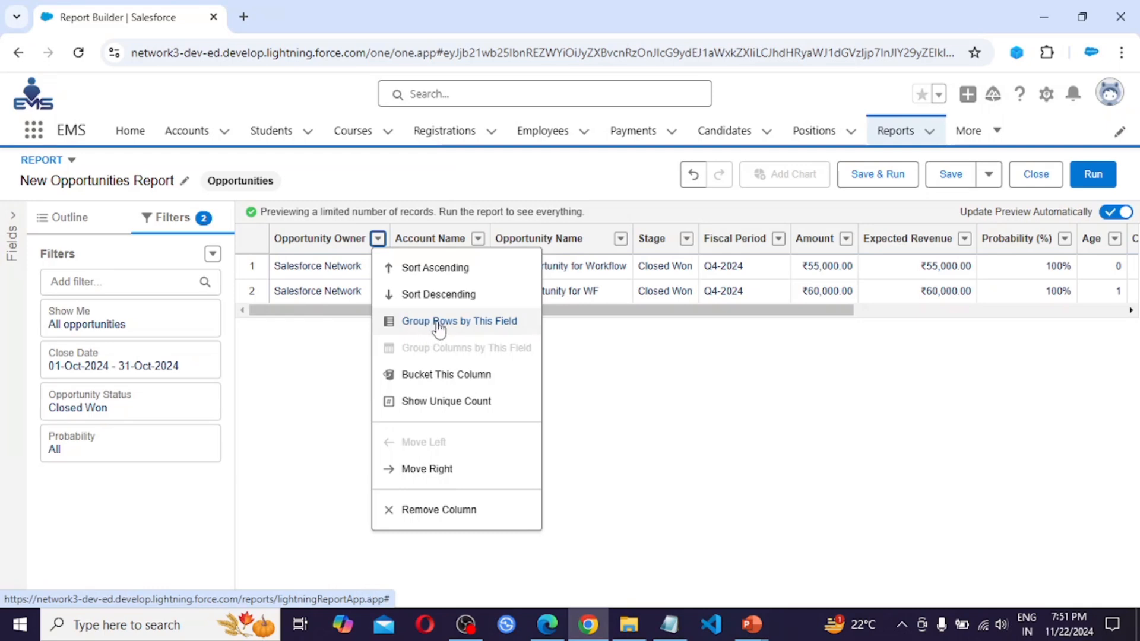
{"action": "left_click", "coordinate": [497, 324]}
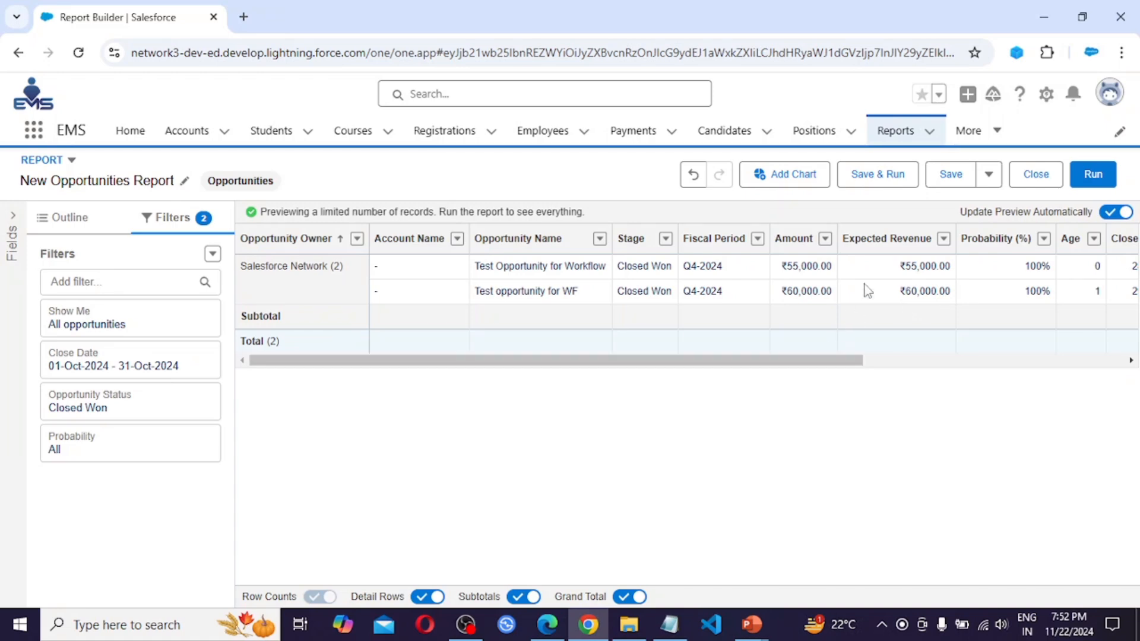
{"action": "left_click_drag", "start_coordinate": [809, 360], "coordinate": [1087, 357]}
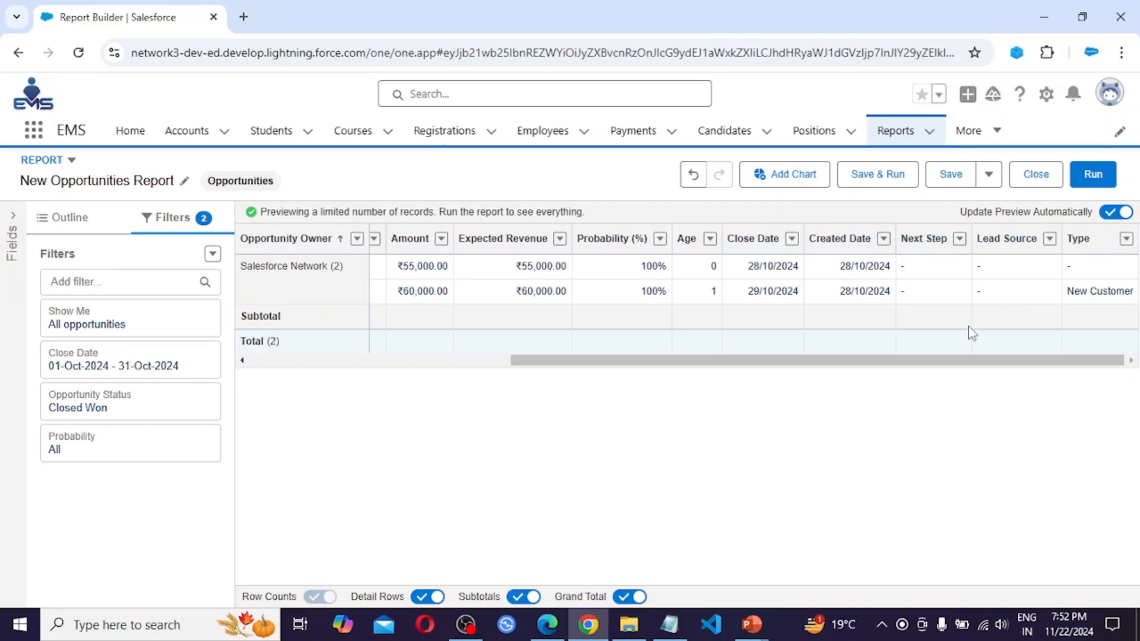
{"action": "left_click_drag", "start_coordinate": [853, 363], "coordinate": [551, 425]}
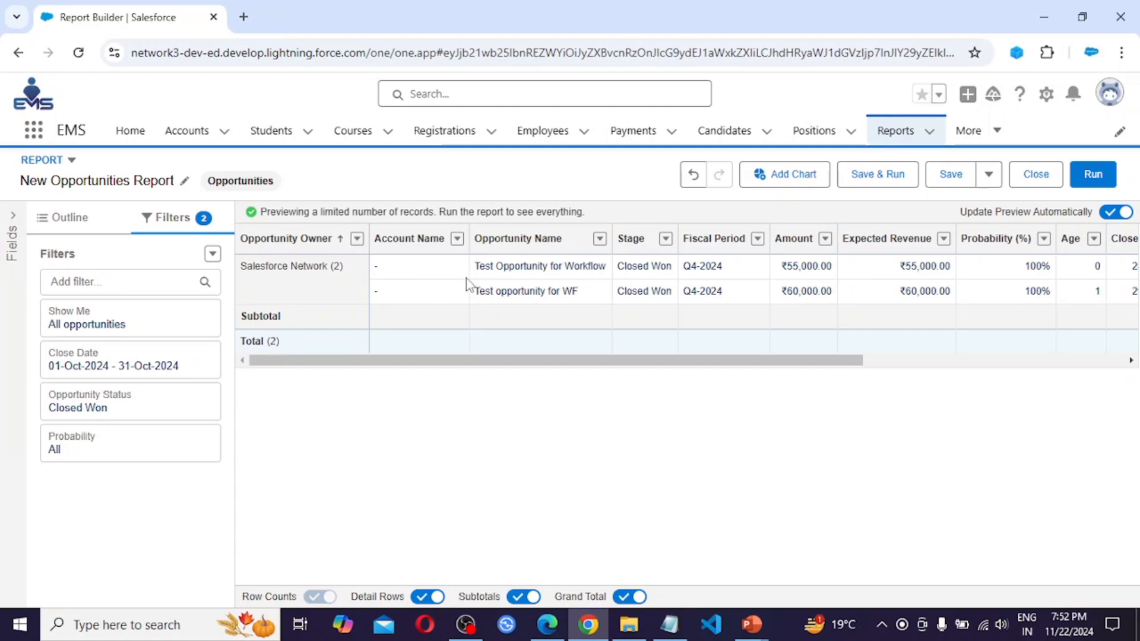
Remove the Account Name column from the report's outline
{"action": "left_click", "coordinate": [75, 218]}
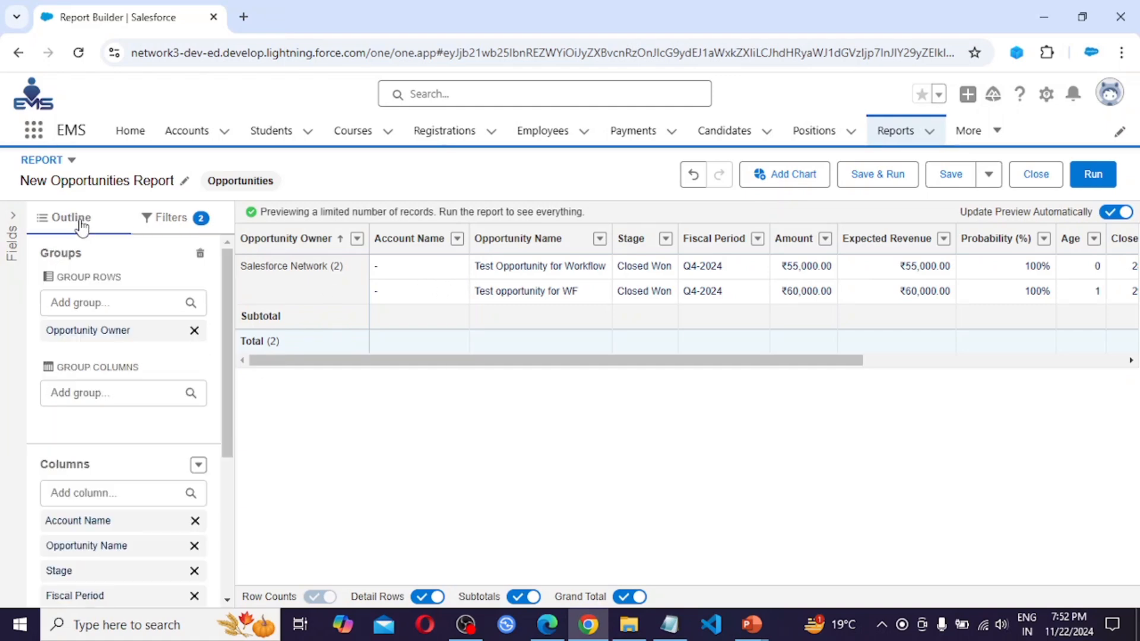
{"action": "scroll", "coordinate": [115, 482], "scroll_direction": "down", "scroll_amount": 1}
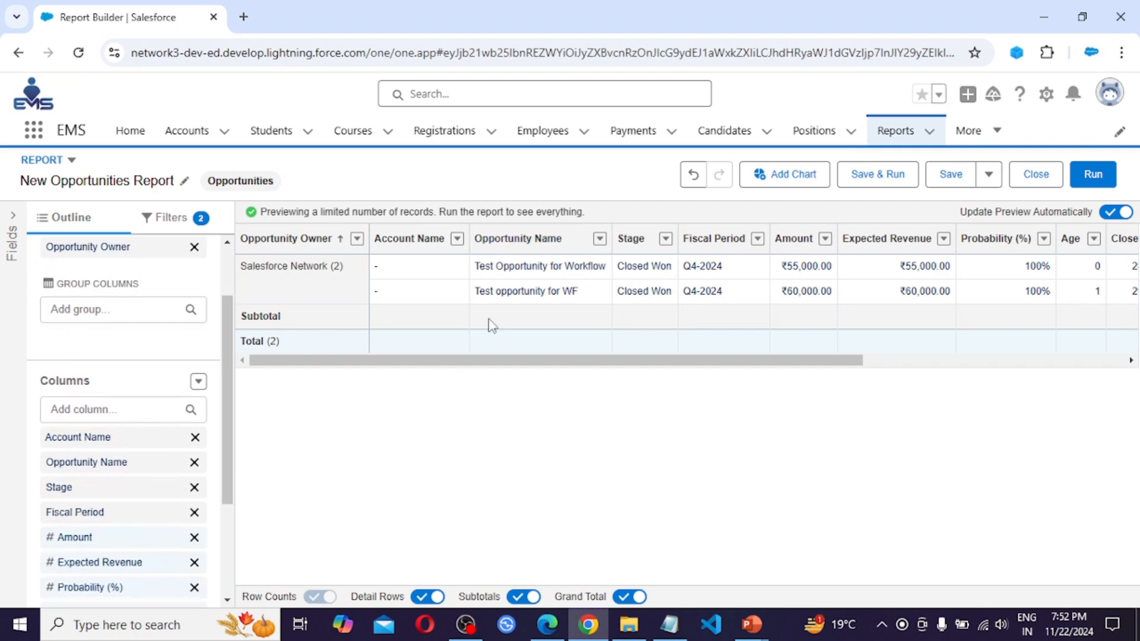
{"action": "left_click", "coordinate": [194, 438]}
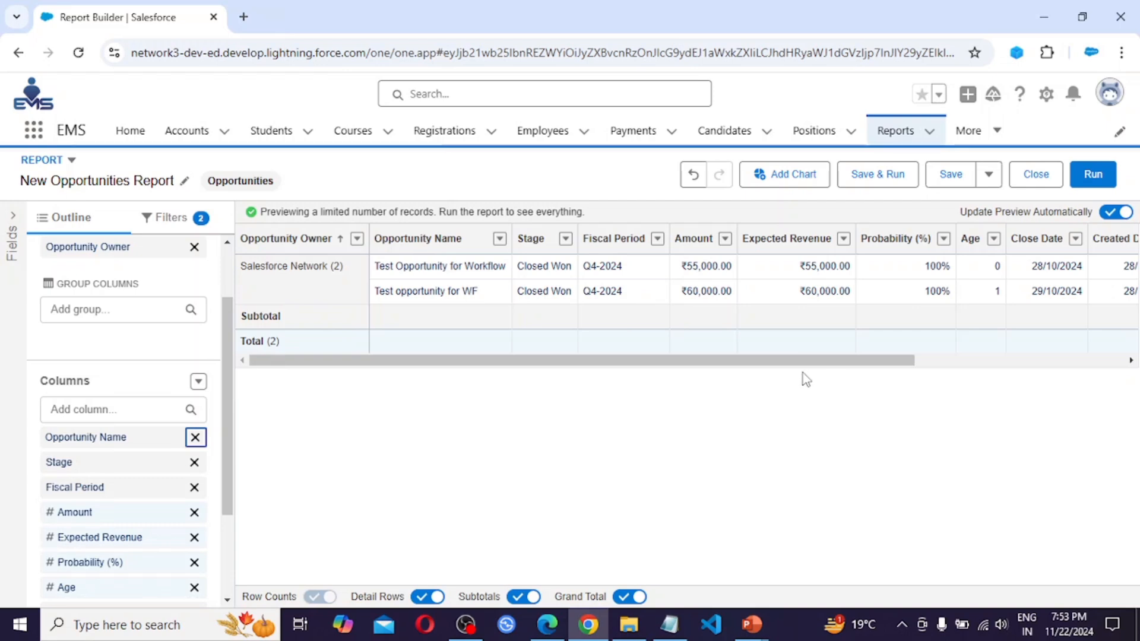
Start saving the report and name it Sales Performance
{"action": "left_click", "coordinate": [876, 185]}
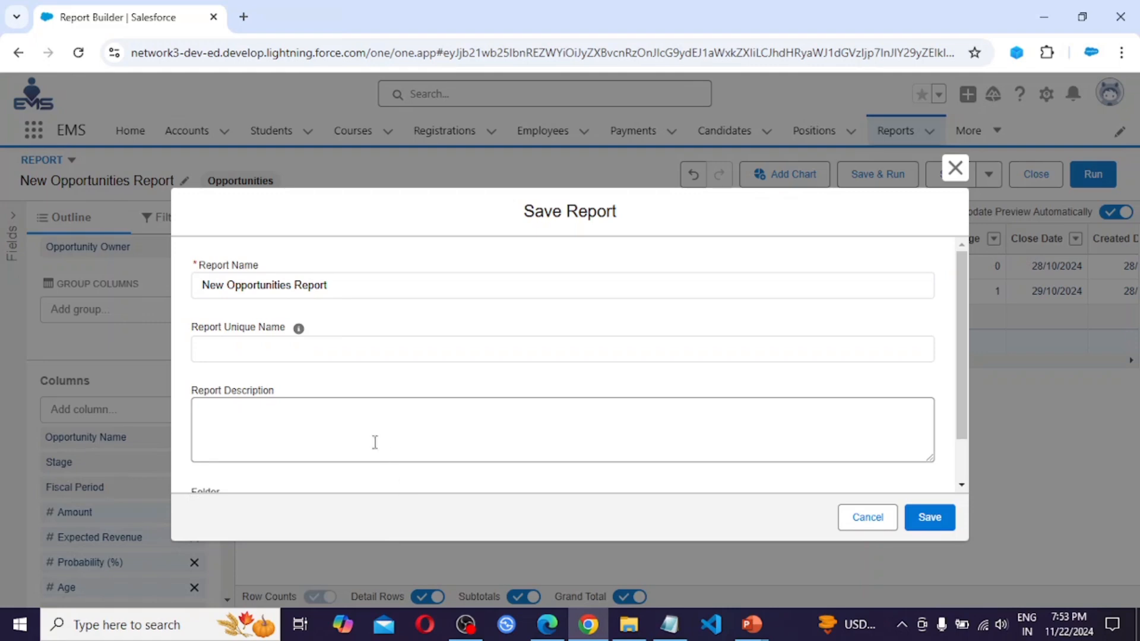
{"action": "left_click_drag", "start_coordinate": [367, 286], "coordinate": [177, 300]}
{"action": "type", "text": "Sales Per"}
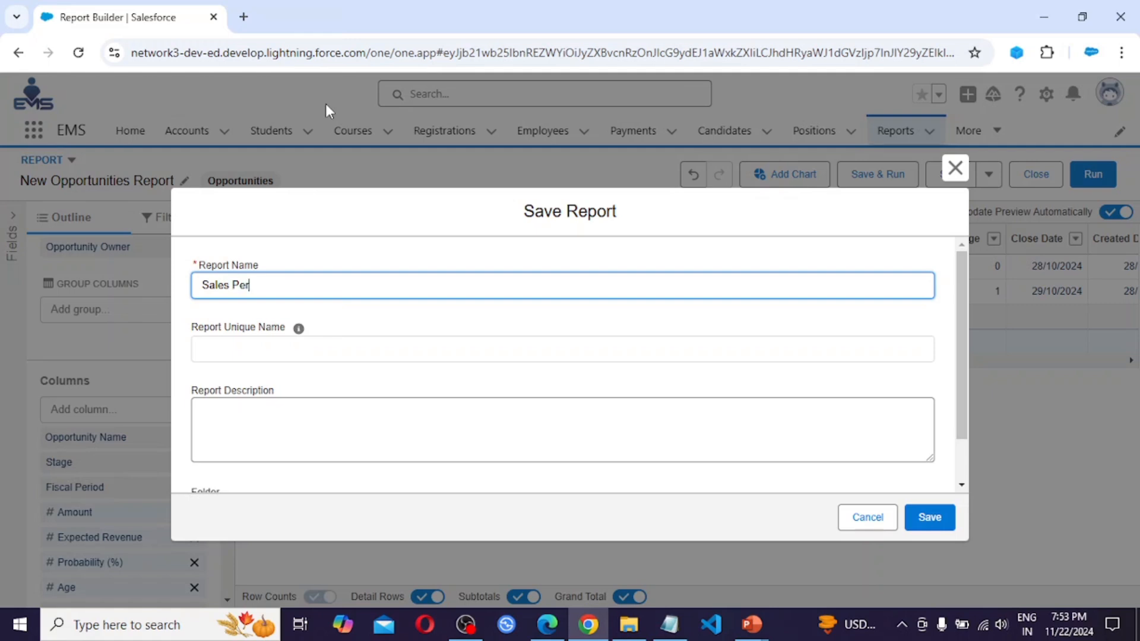
{"action": "type", "text": "formance"}
{"action": "key", "text": "Tab"}
{"action": "scroll", "coordinate": [429, 419], "scroll_direction": "down", "scroll_amount": 1}
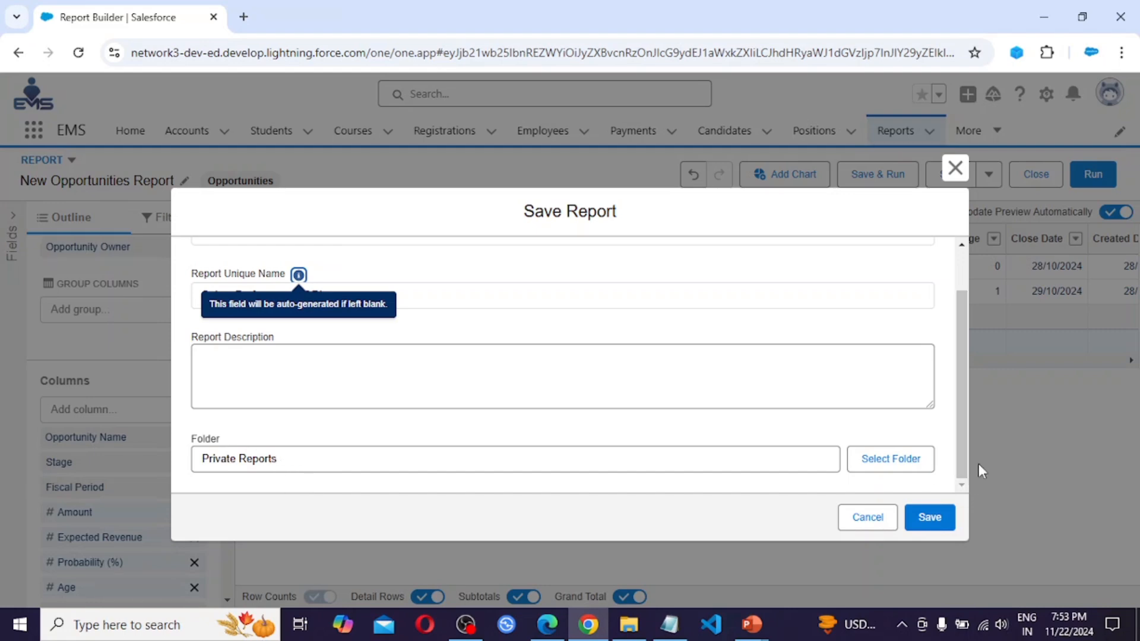
{"action": "left_click", "coordinate": [894, 469]}
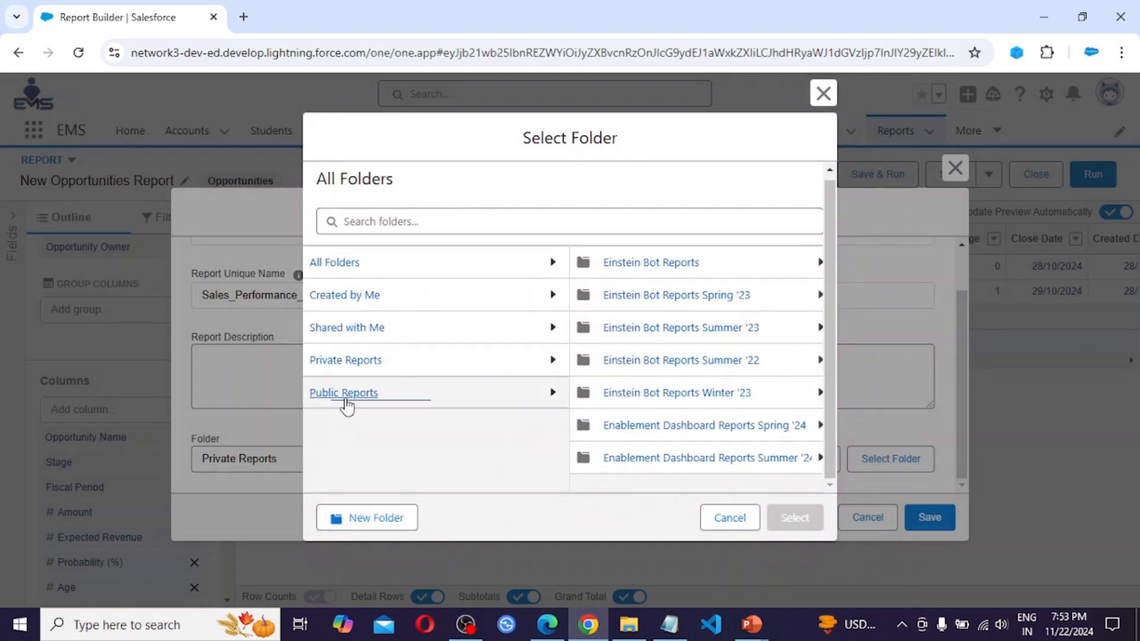
{"action": "left_click", "coordinate": [332, 268]}
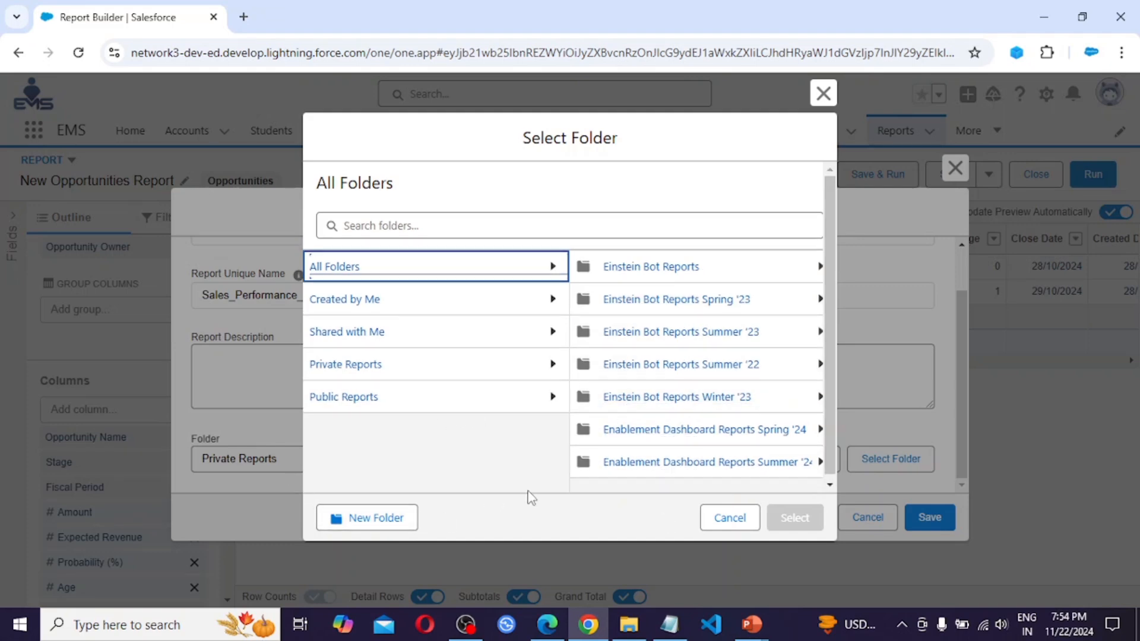
{"action": "left_click", "coordinate": [734, 519]}
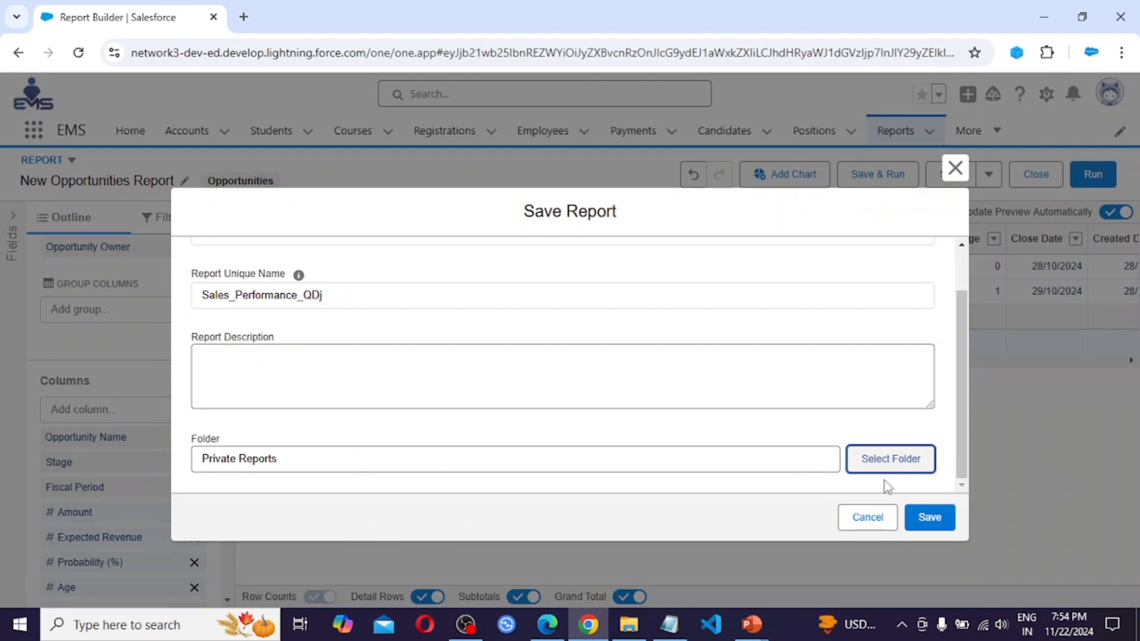
Save the report in the Private Reports folder
{"action": "left_click", "coordinate": [929, 519]}
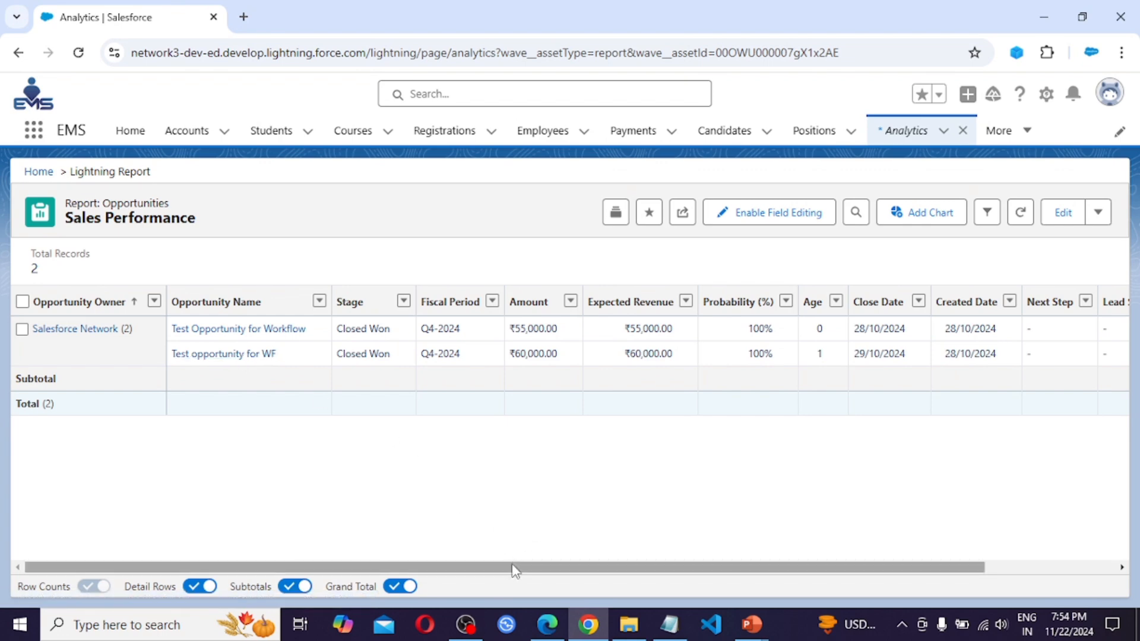
{"action": "left_click_drag", "start_coordinate": [514, 570], "coordinate": [794, 571]}
{"action": "left_click_drag", "start_coordinate": [679, 573], "coordinate": [416, 588]}
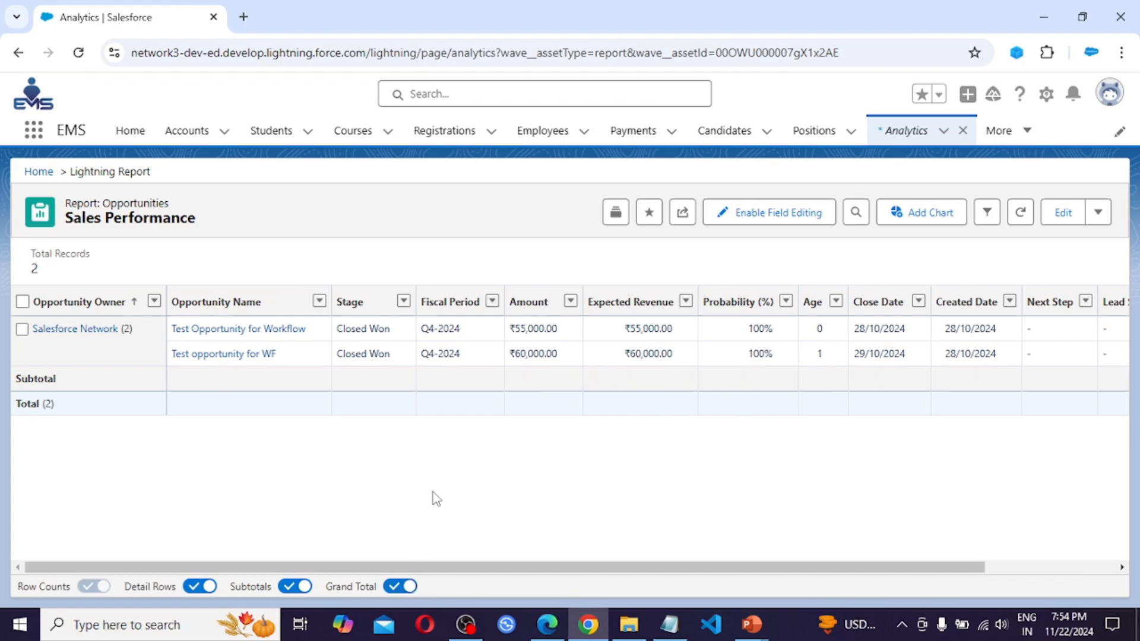